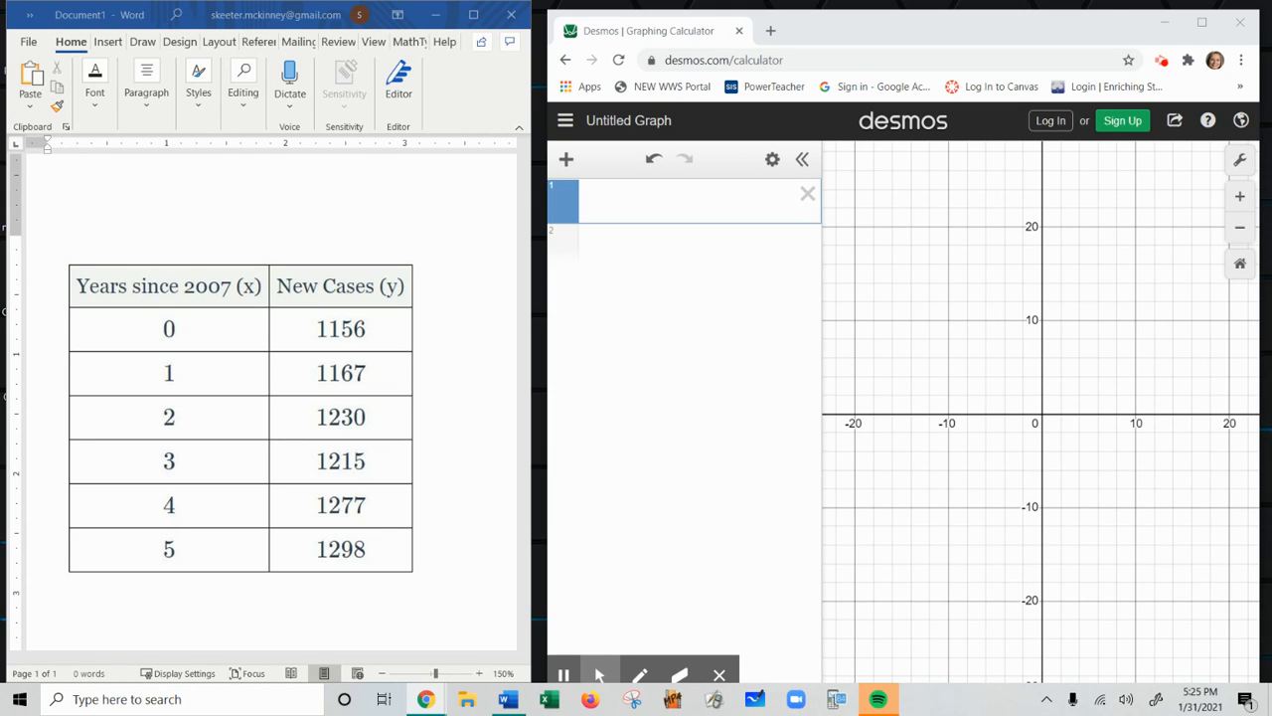
Step: Review the first steps of the Google Docs guide "How to Get a Best Fit Line on Desmos" and return to the Desmos window
{"action": "left_click_drag", "start_coordinate": [1022, 176], "coordinate": [222, 40]}
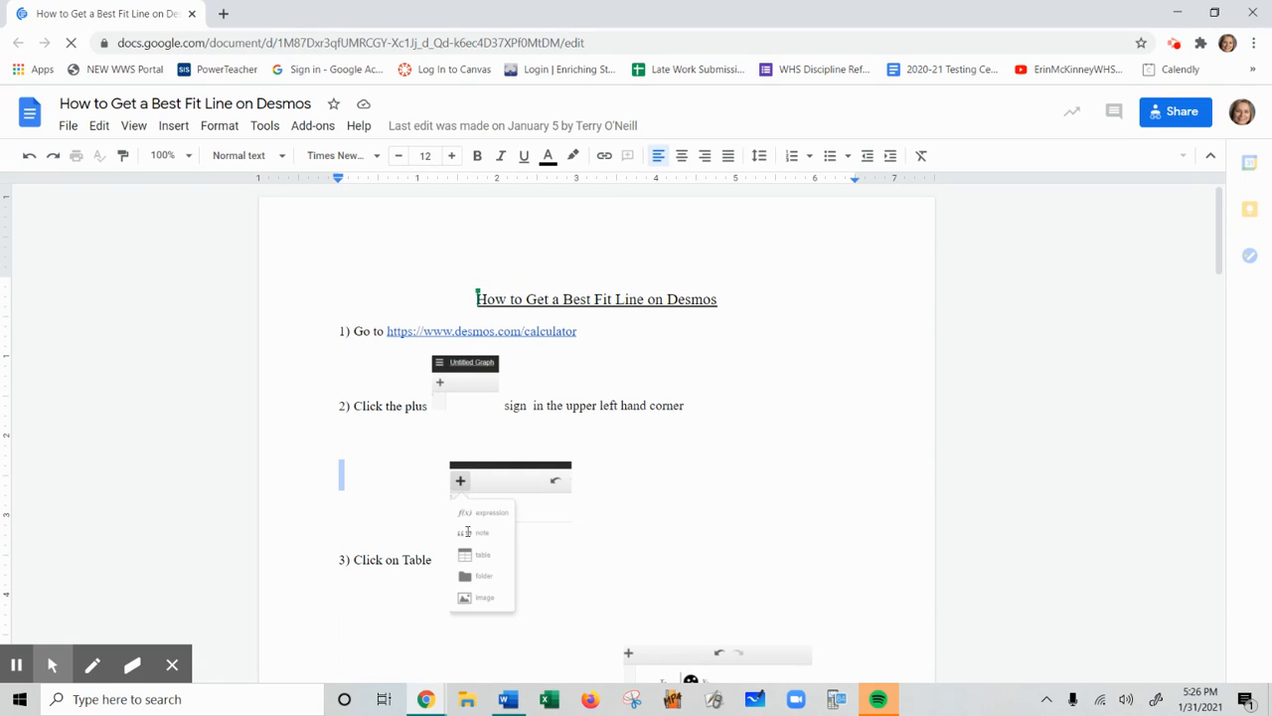
{"action": "scroll", "coordinate": [723, 553], "scroll_direction": "down", "scroll_amount": 6}
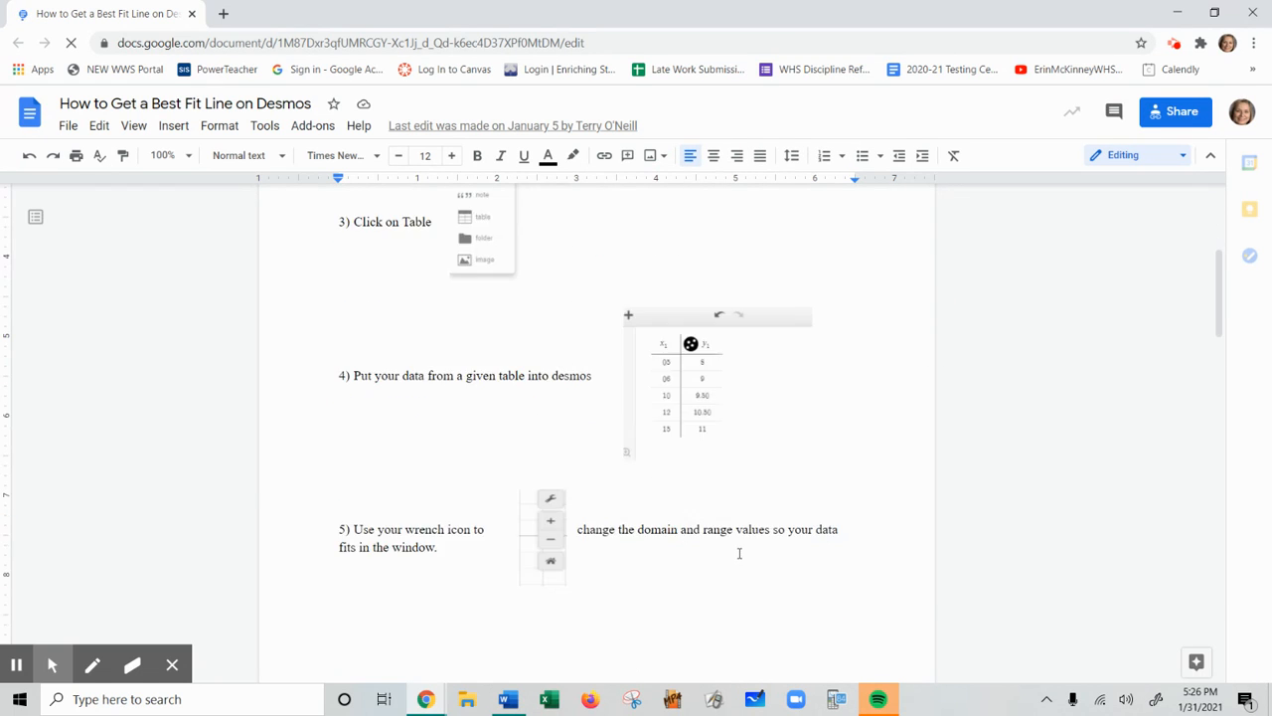
{"action": "scroll", "coordinate": [729, 500], "scroll_direction": "up", "scroll_amount": 4}
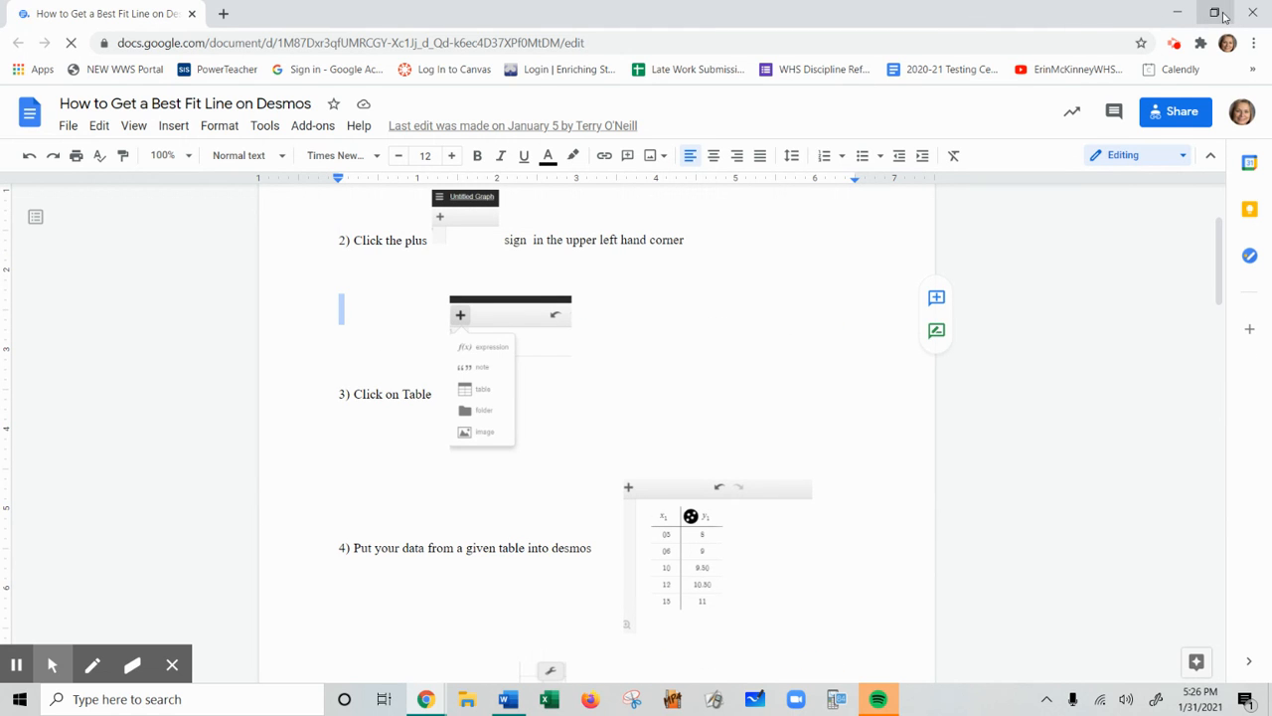
{"action": "left_click_drag", "start_coordinate": [98, 15], "coordinate": [1271, 86]}
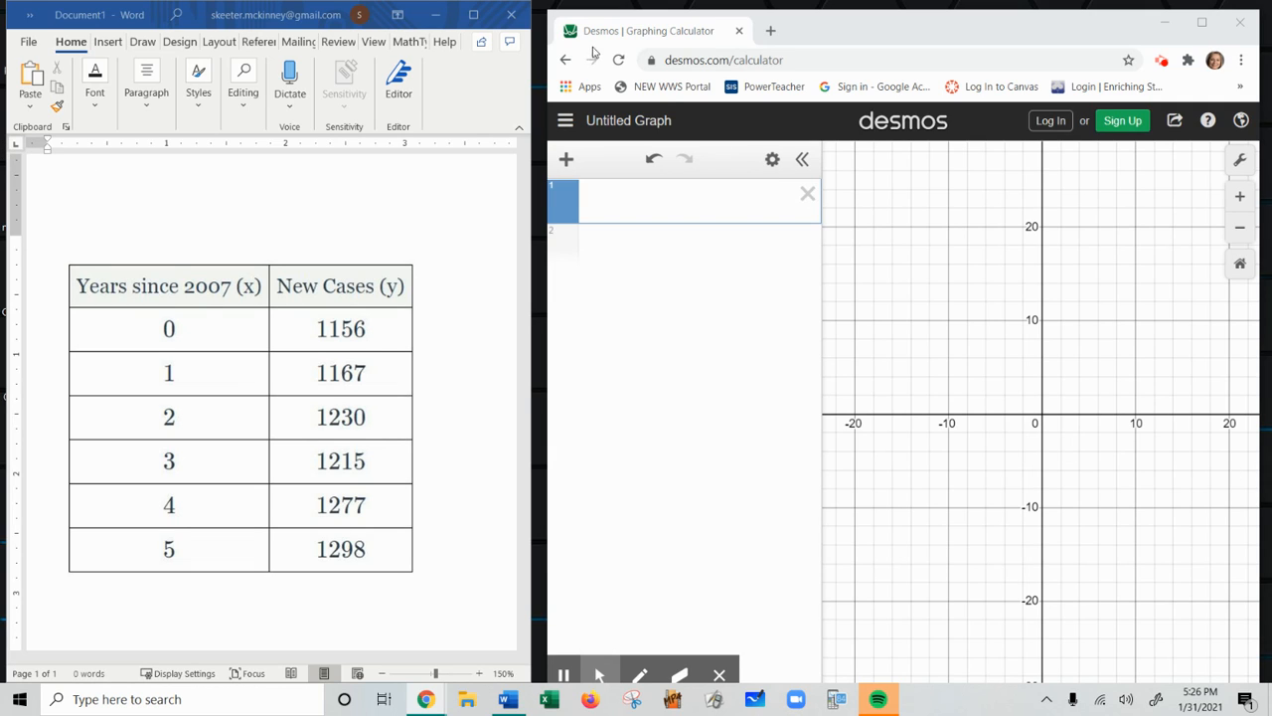
{"action": "mouse_move", "coordinate": [549, 7]}
{"action": "left_mouse_down"}
{"action": "mouse_move", "coordinate": [535, 4]}
{"action": "mouse_move", "coordinate": [546, 0]}
{"action": "left_mouse_up"}
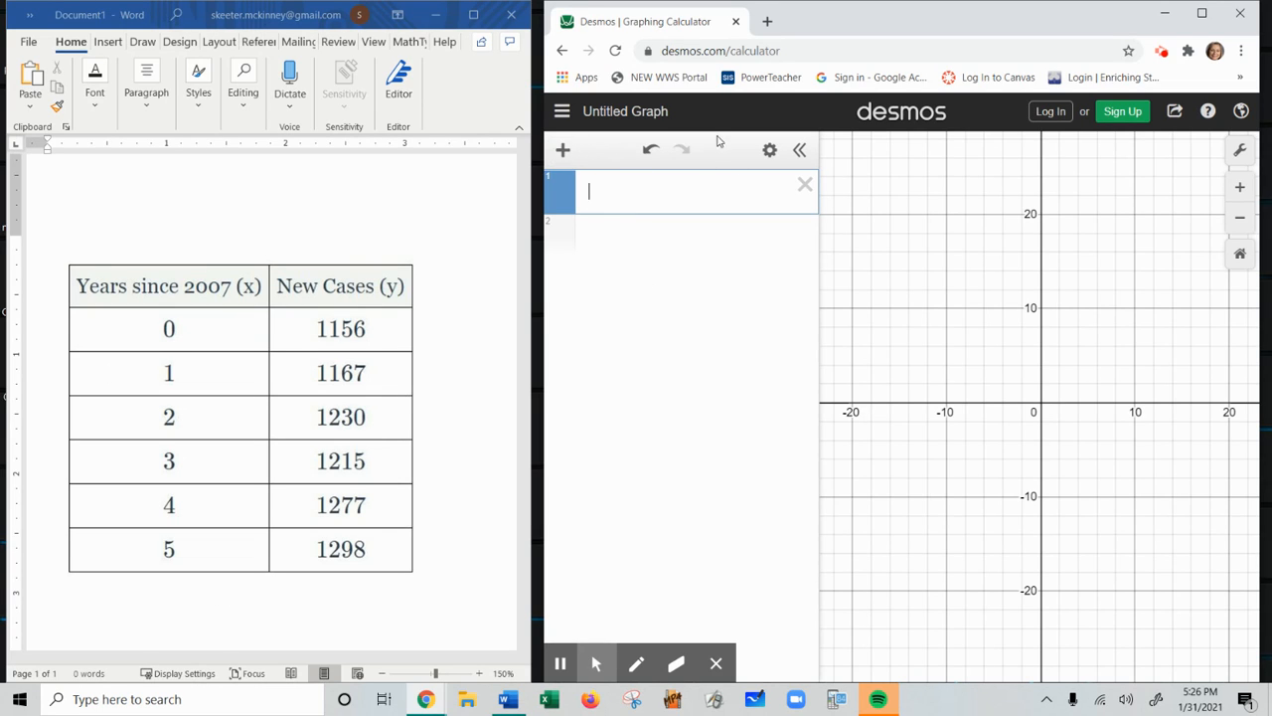
Step: Open a blank Desmos graphing calculator from the Desmos home page and add a table
{"action": "left_click", "coordinate": [877, 115]}
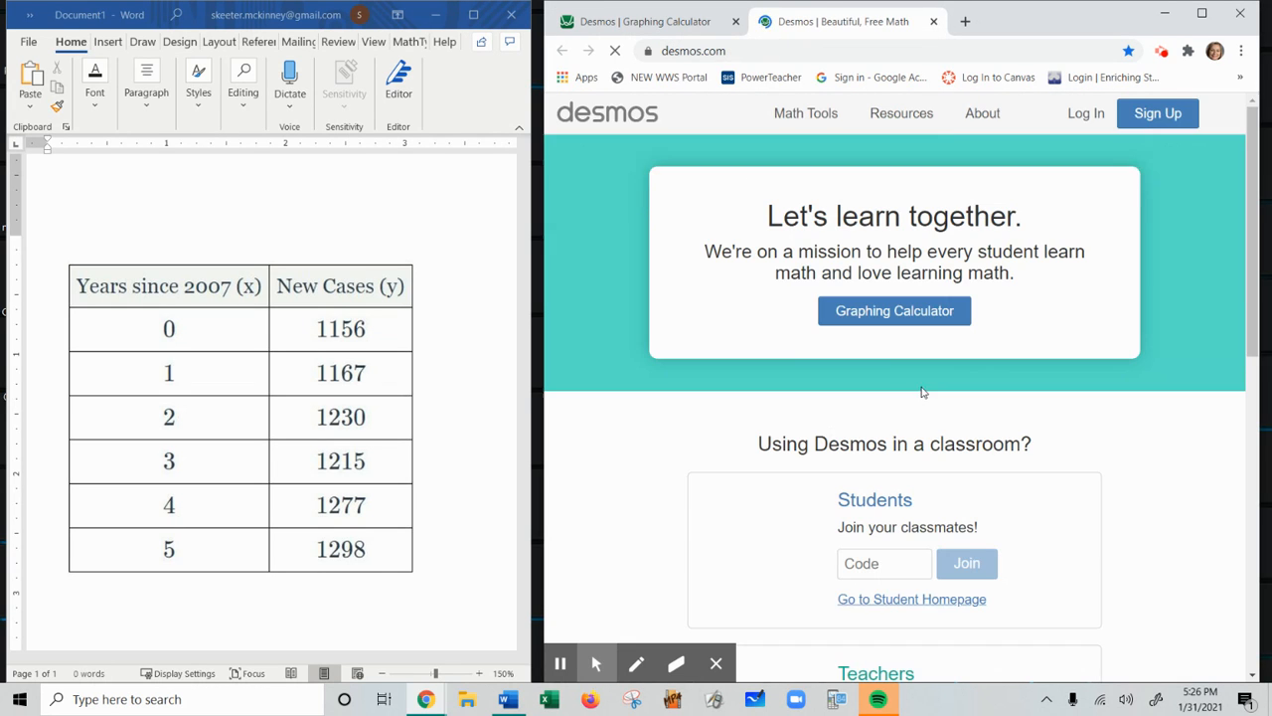
{"action": "left_click", "coordinate": [924, 312]}
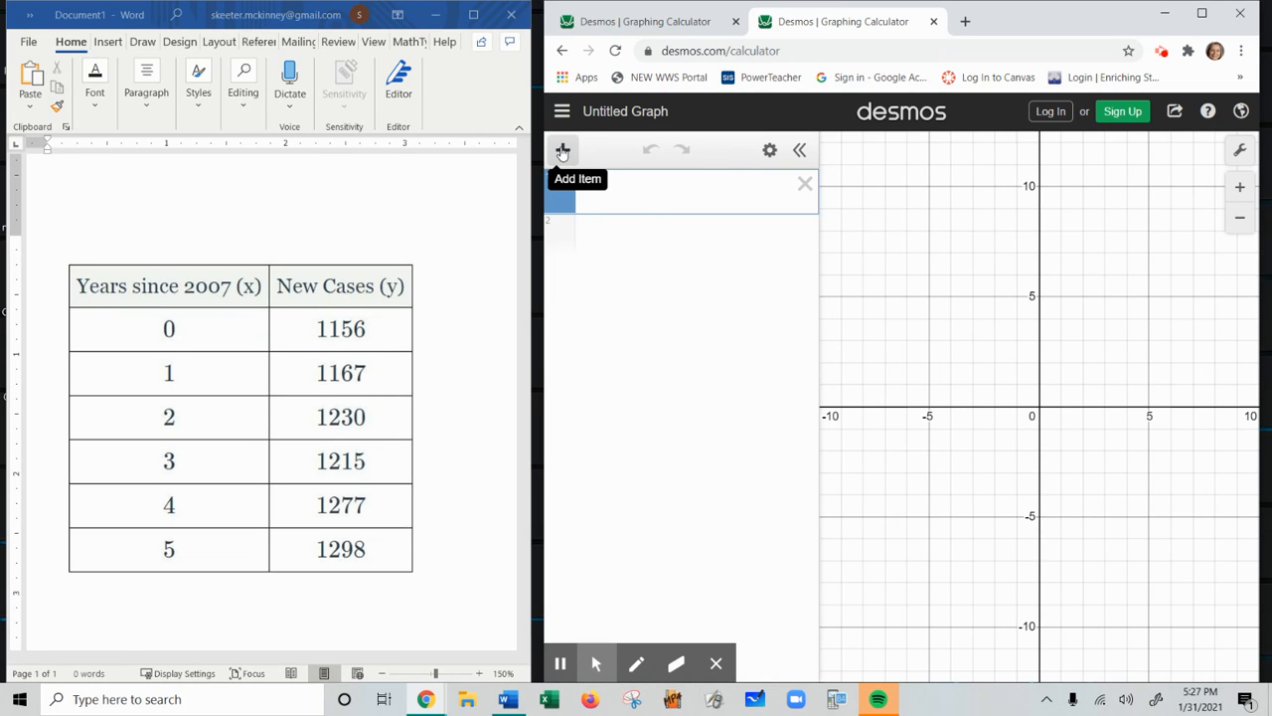
{"action": "left_click", "coordinate": [563, 150]}
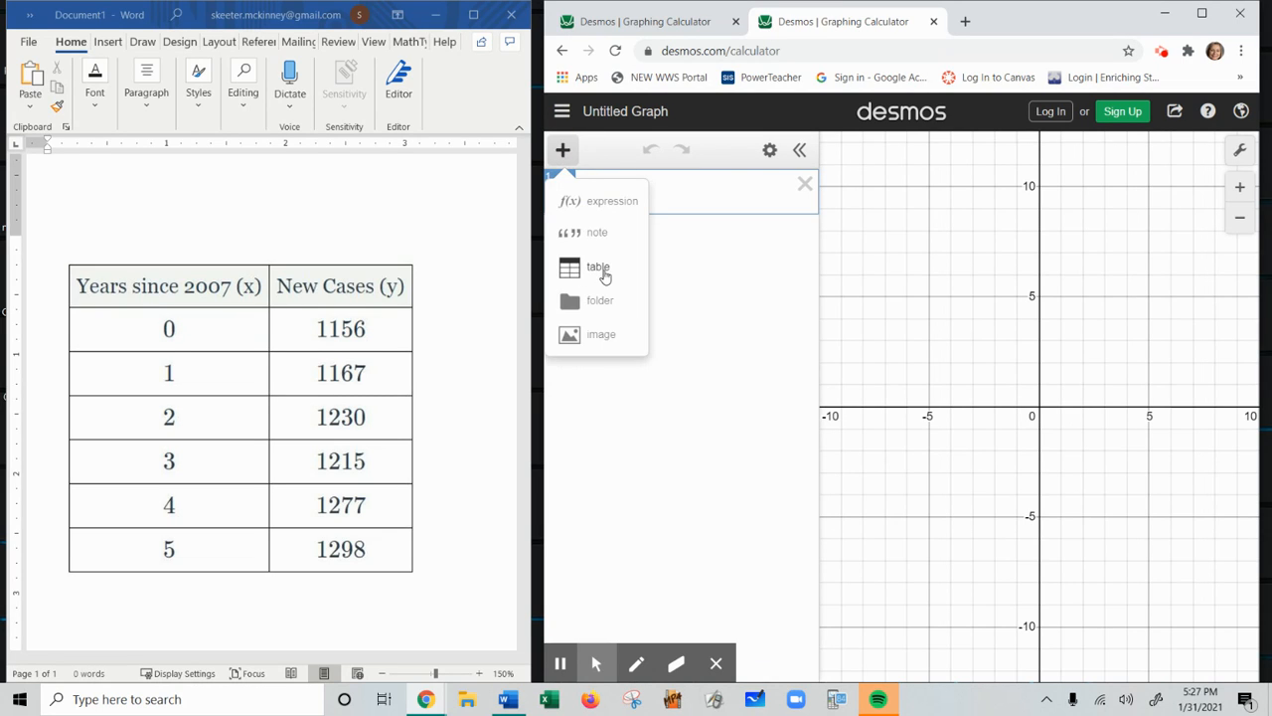
{"action": "left_click", "coordinate": [602, 272]}
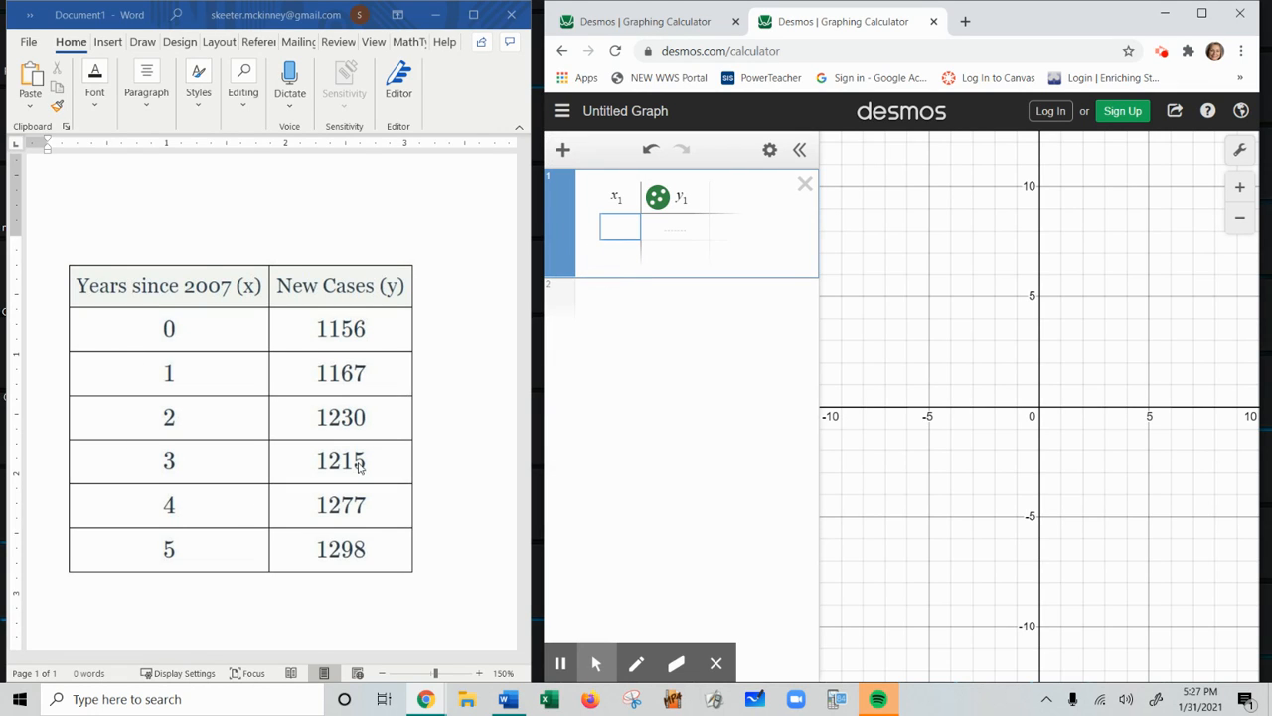
Step: Fill the table's x1 column with the values 0, 1, 2, 3, 4 and 5
{"action": "type", "text": "0"}
{"action": "key", "text": "Return"}
{"action": "type", "text": "1"}
{"action": "key", "text": "Return"}
{"action": "key", "text": "Return"}
{"action": "key", "text": "Return"}
{"action": "key", "text": "Return"}
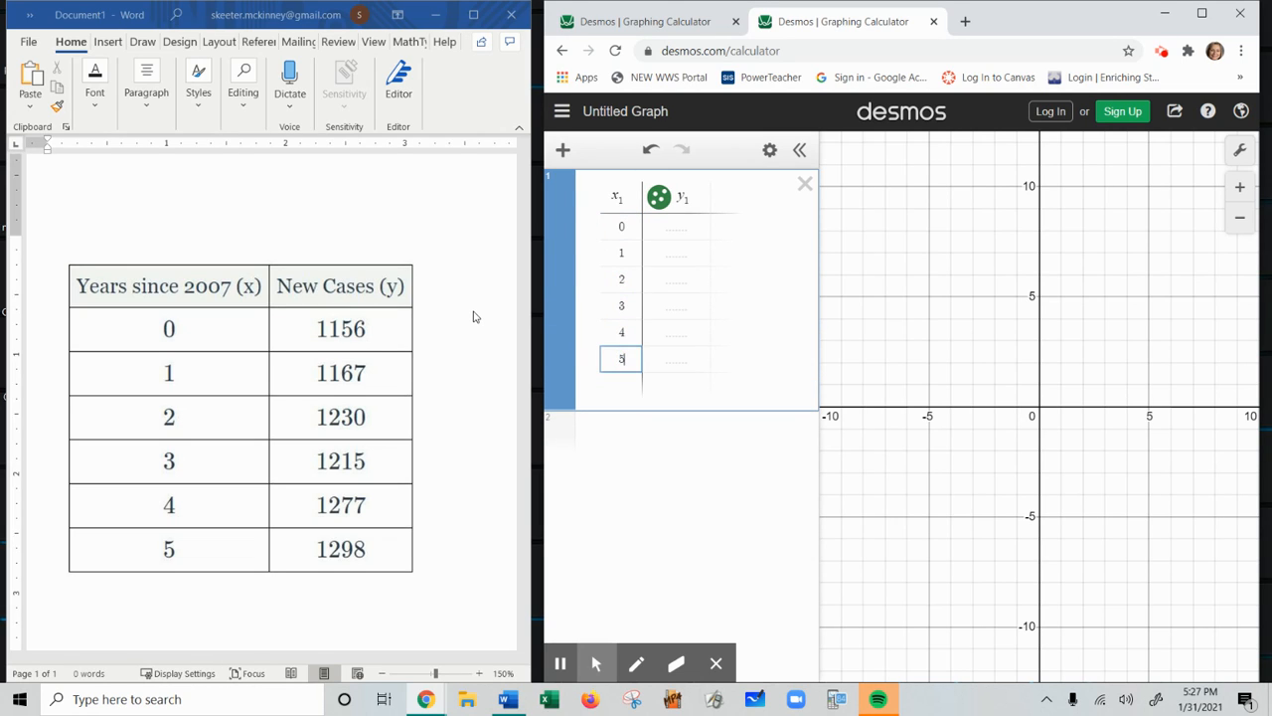
Step: Enter the y1 values 1156, 1167 and 1230 for x values 0, 1 and 2
{"action": "key", "text": "Right"}
{"action": "key", "text": "Up"}
{"action": "key", "text": "Up"}
{"action": "key", "text": "Up"}
{"action": "key", "text": "Up"}
{"action": "key", "text": "Up"}
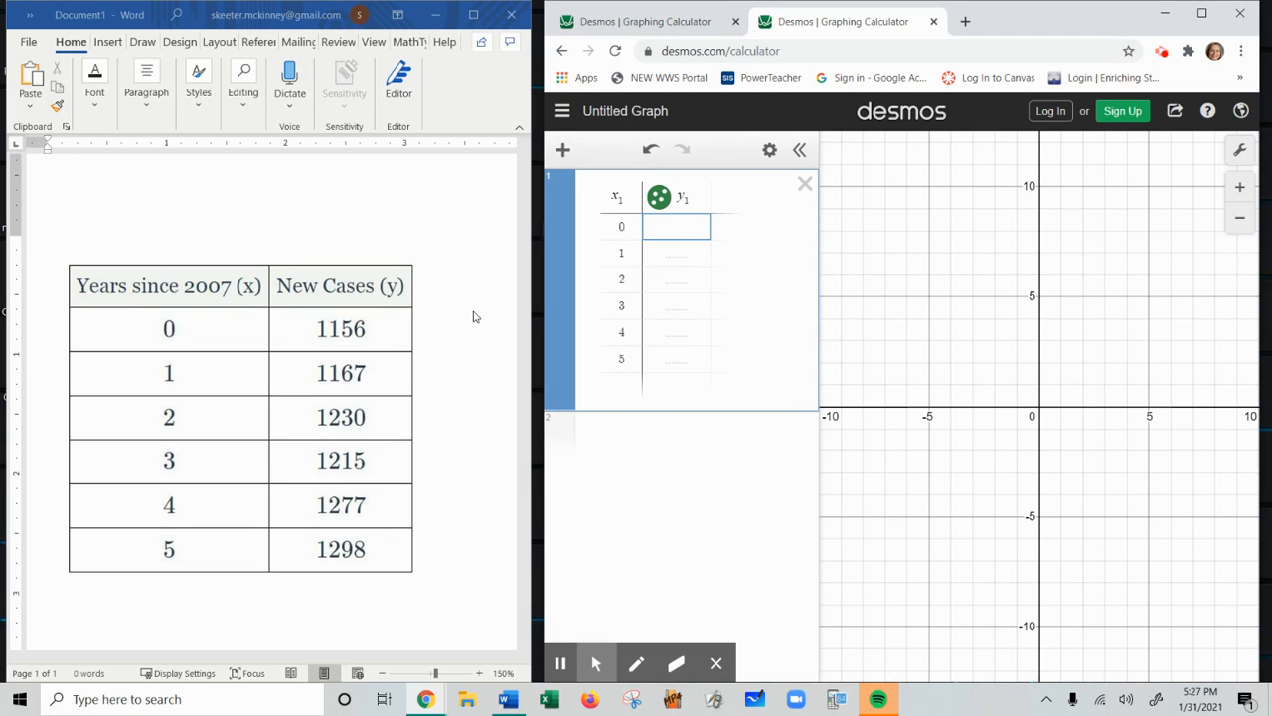
{"action": "type", "text": "1156"}
{"action": "key", "text": "Return"}
{"action": "type", "text": "1167"}
{"action": "key", "text": "Return"}
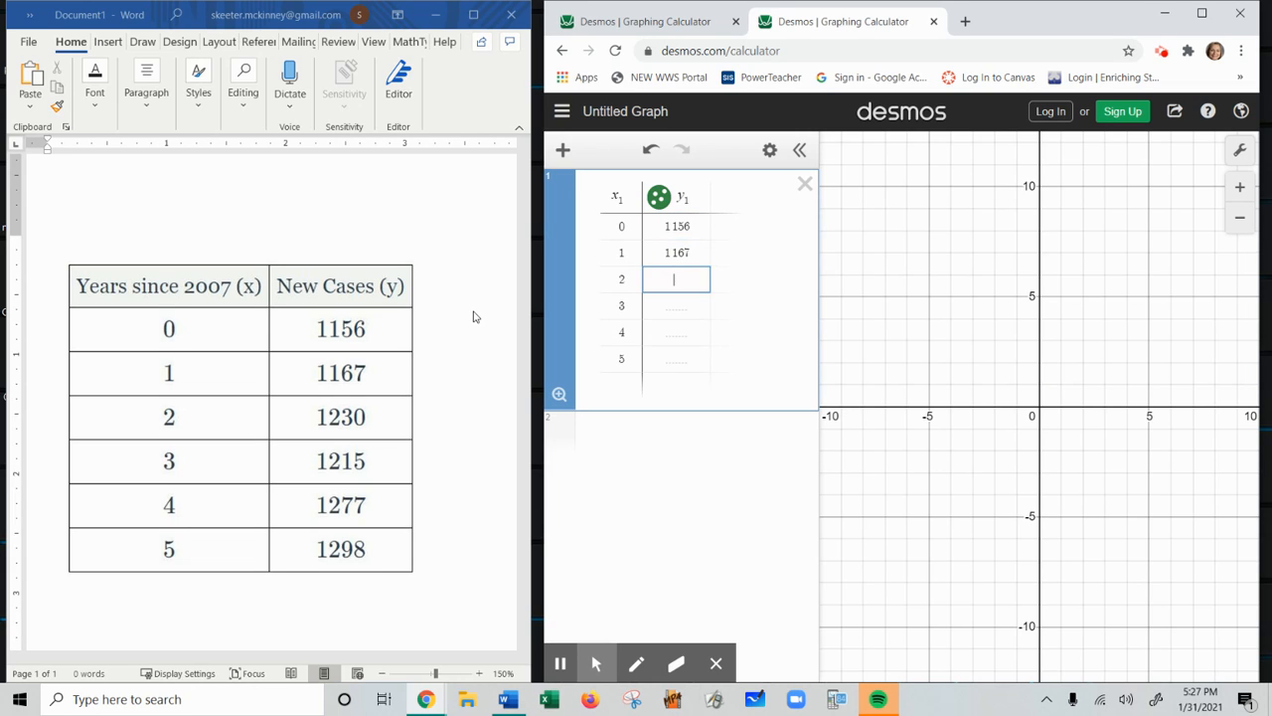
{"action": "type", "text": "1230"}
{"action": "key", "text": "Return"}
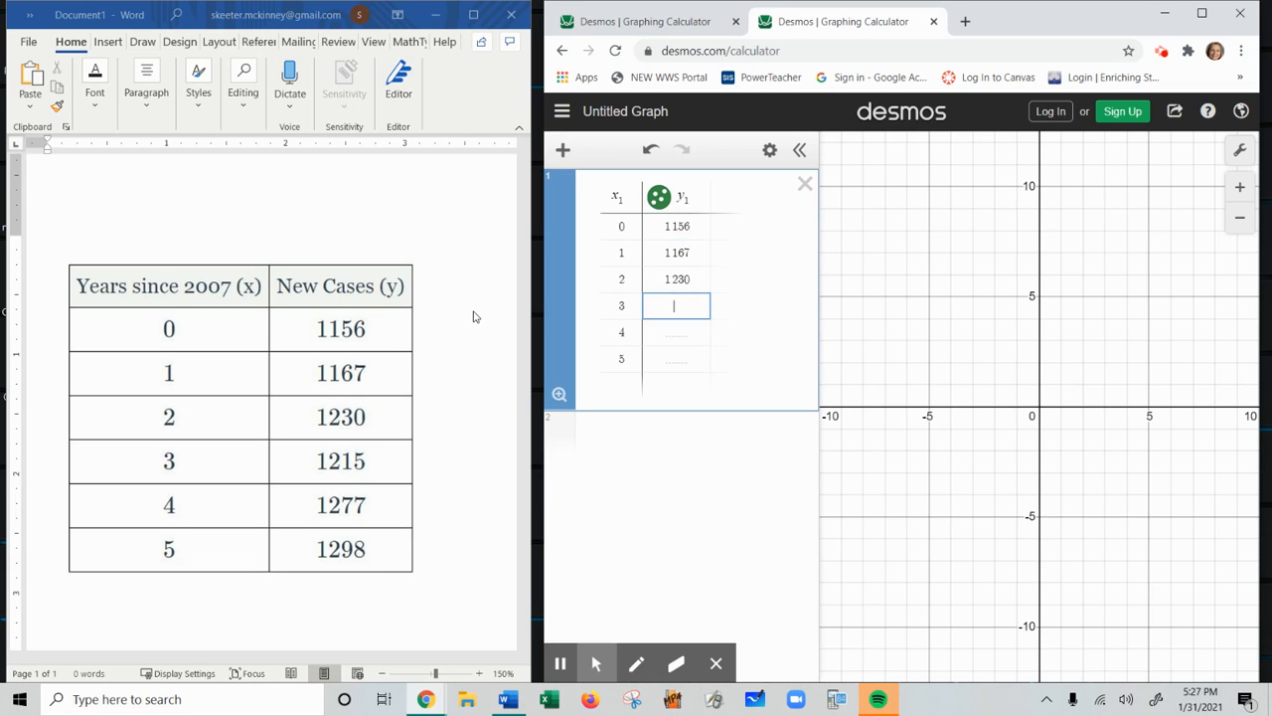
Step: Enter the y1 values 1215, 1277 and 1298 for x values 3, 4 and 5
{"action": "type", "text": "1215"}
{"action": "key", "text": "Return"}
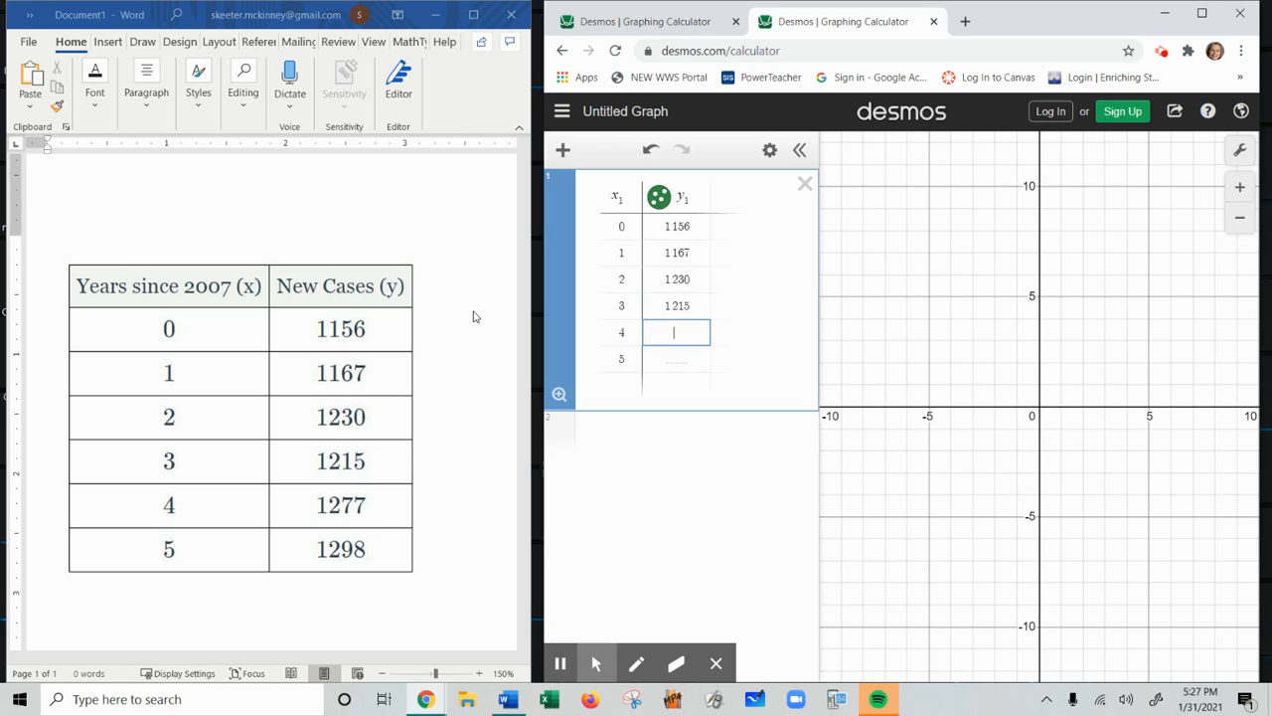
{"action": "type", "text": "1277"}
{"action": "key", "text": "Return"}
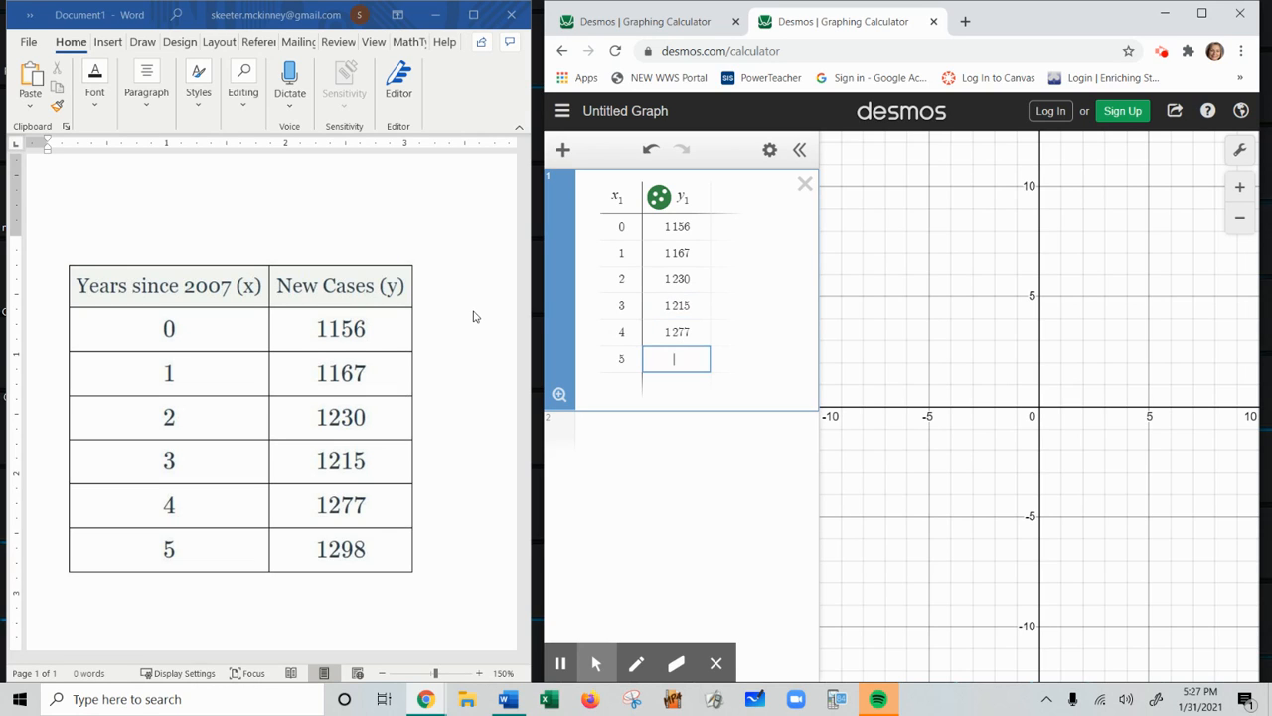
{"action": "type", "text": "1298"}
{"action": "key", "text": "Up"}
{"action": "key", "text": "Up"}
{"action": "key", "text": "Up"}
{"action": "key", "text": "Up"}
{"action": "key", "text": "Up"}
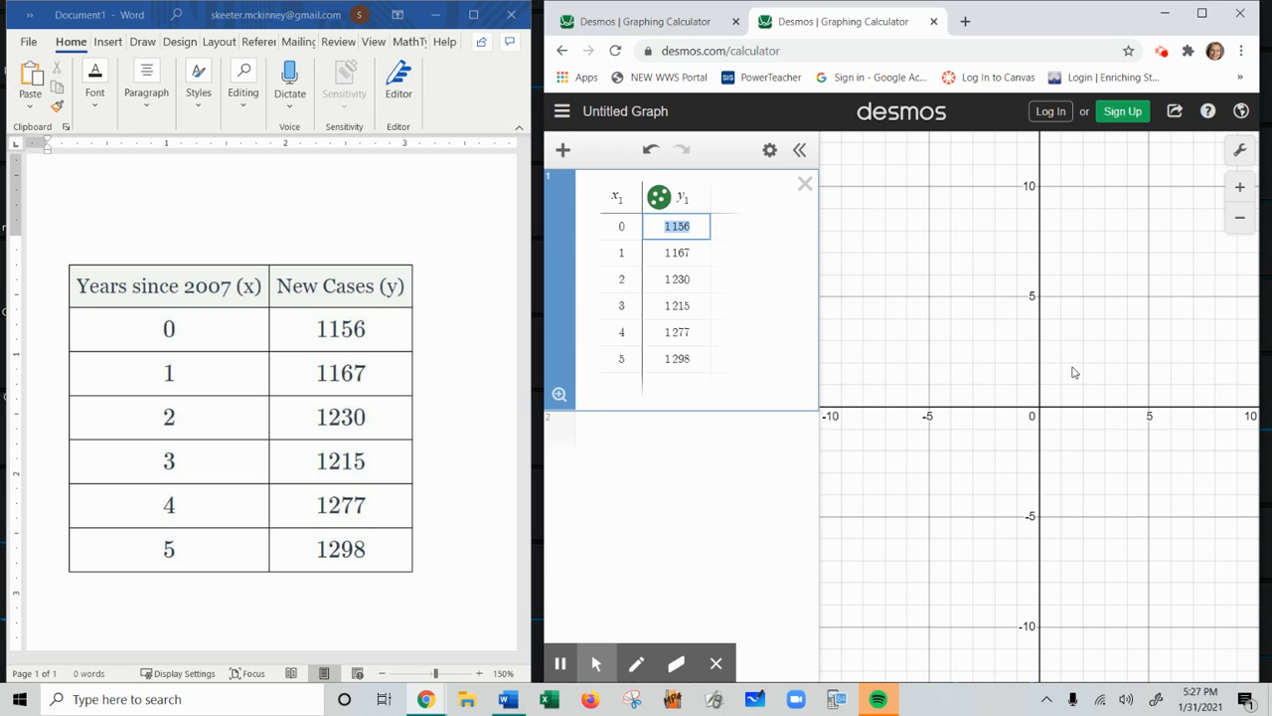
Step: Try to bring the plotted data points into view by zooming out and panning the graph
{"action": "scroll", "coordinate": [1084, 373], "scroll_direction": "down", "scroll_amount": 5}
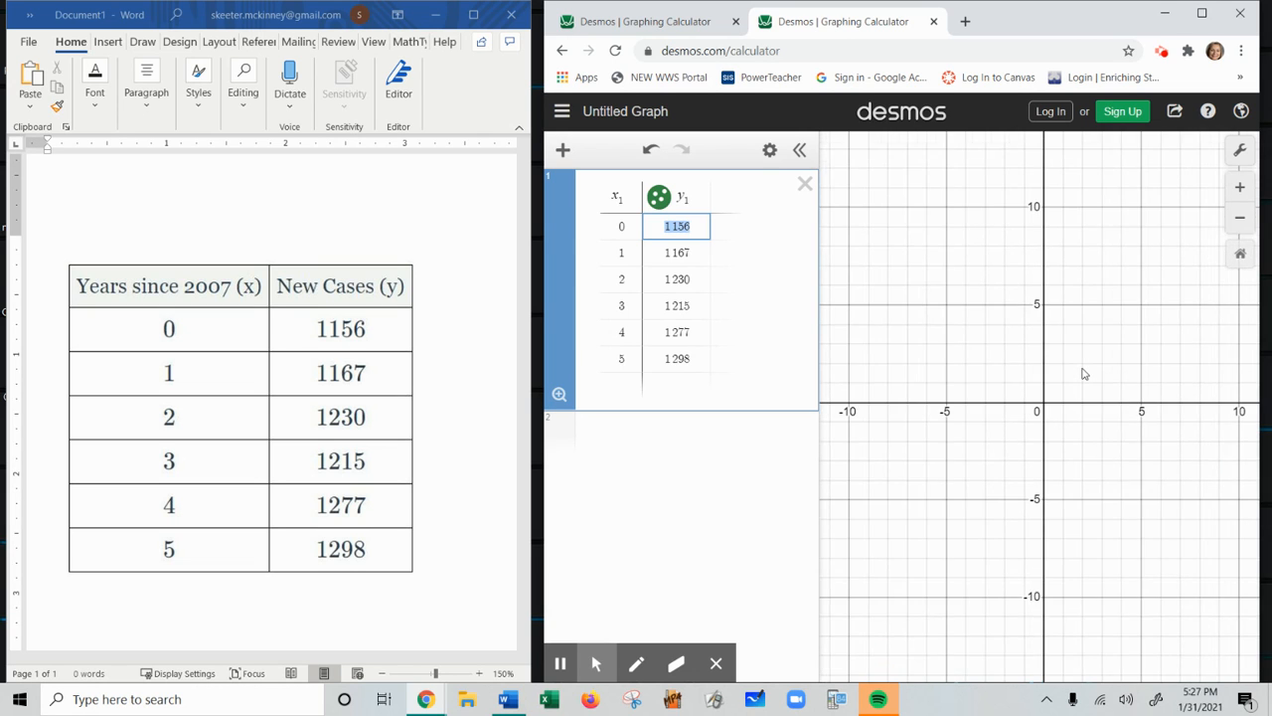
{"action": "left_click_drag", "start_coordinate": [1101, 259], "coordinate": [1067, 412]}
{"action": "left_click_drag", "start_coordinate": [1112, 315], "coordinate": [1054, 401]}
{"action": "scroll", "coordinate": [1050, 377], "scroll_direction": "down", "scroll_amount": 8}
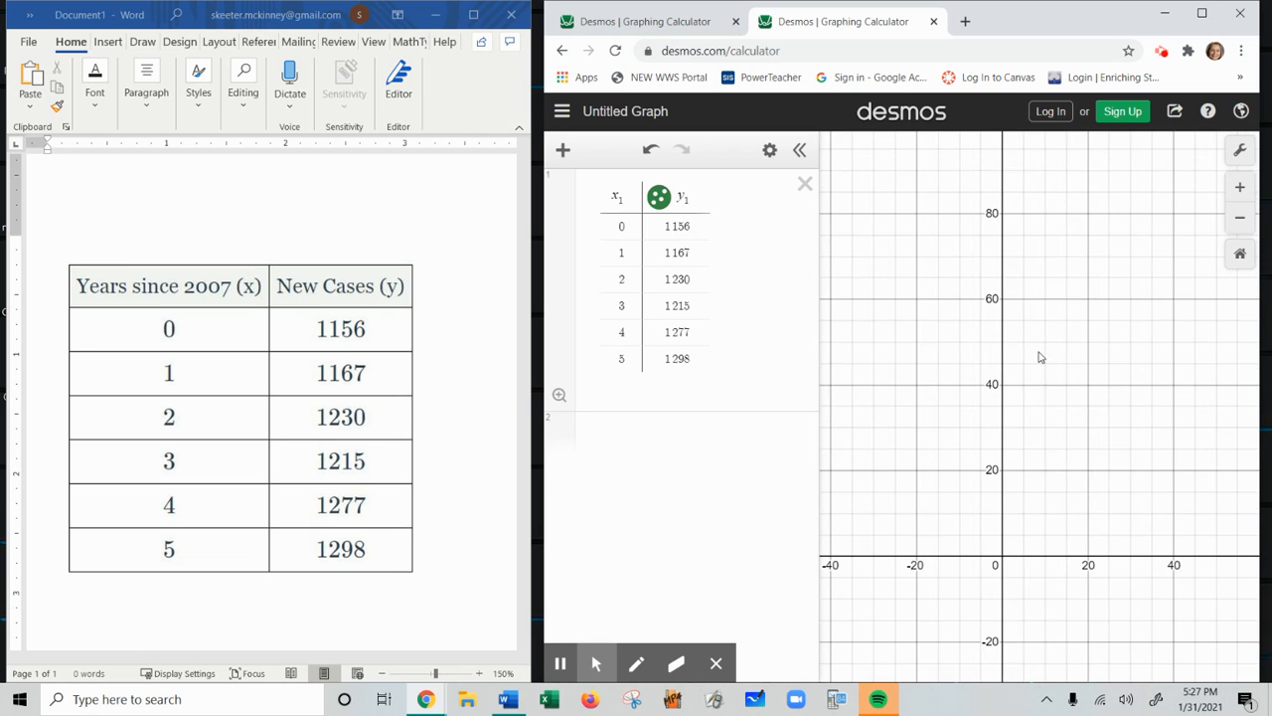
{"action": "scroll", "coordinate": [1077, 347], "scroll_direction": "down", "scroll_amount": 2}
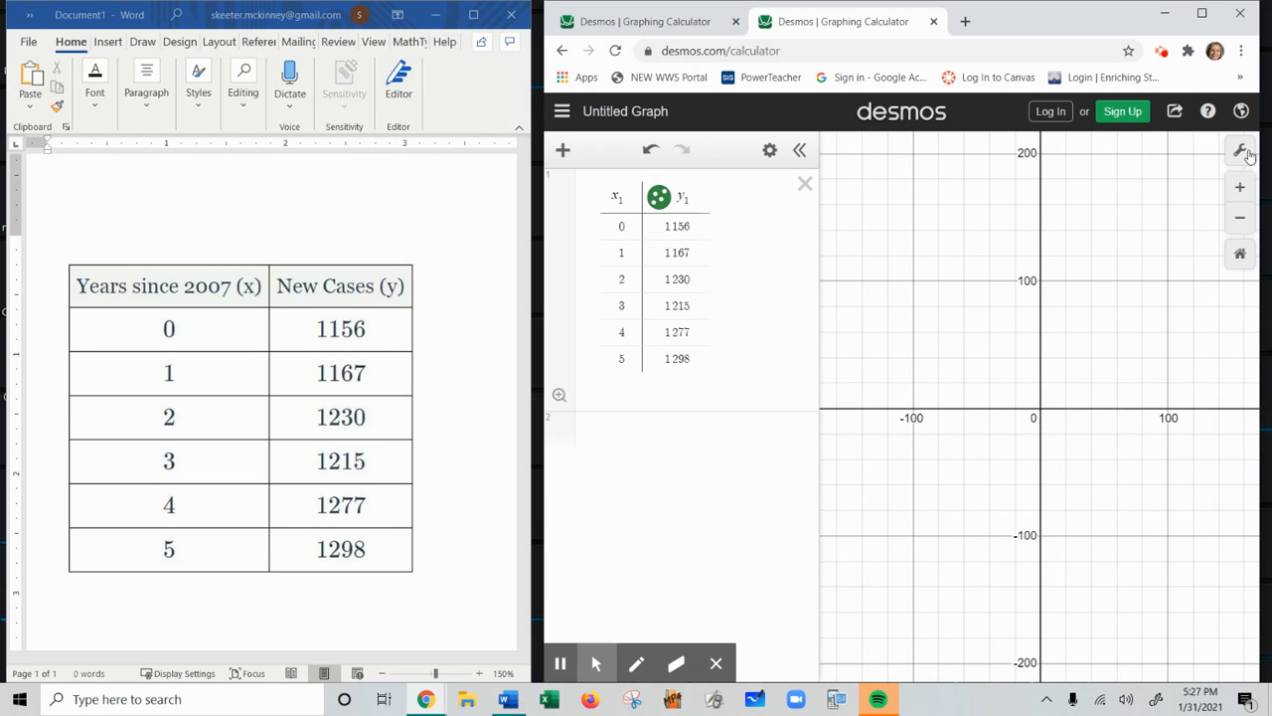
Step: Set the graph's x-axis range from 0 to 10 in the graph settings
{"action": "left_click", "coordinate": [1240, 151]}
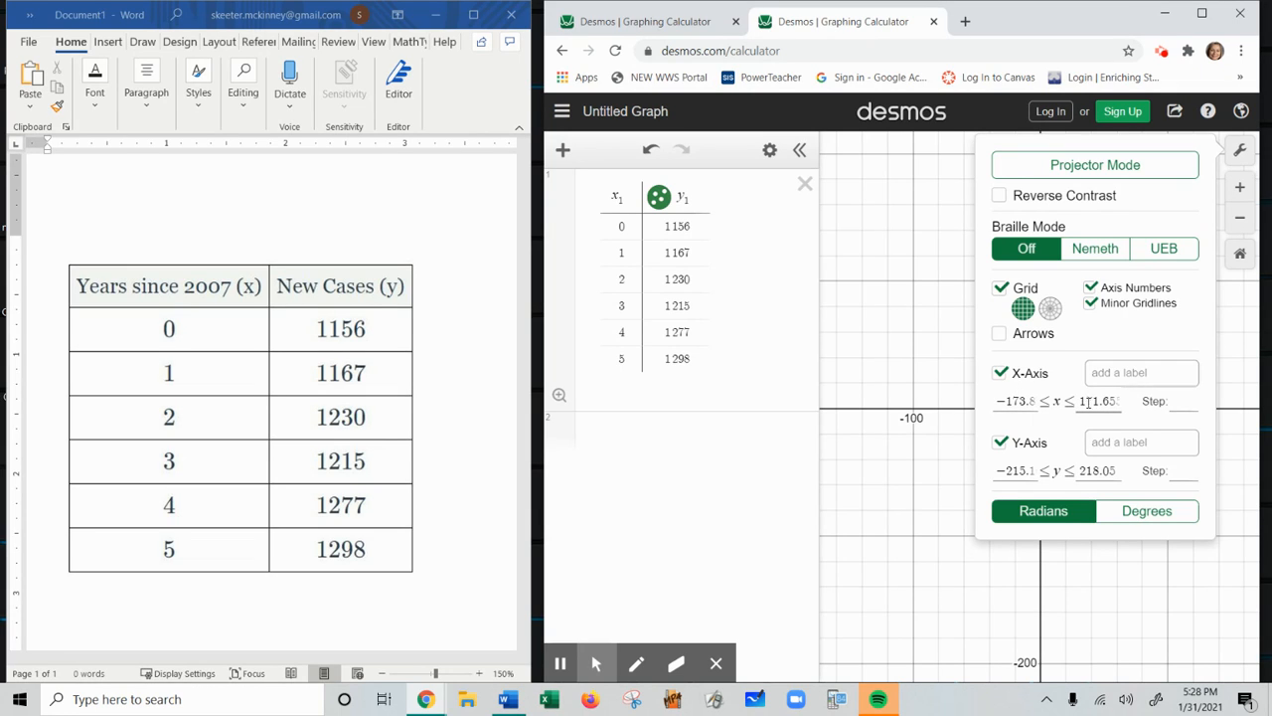
{"action": "left_click", "coordinate": [1029, 401]}
{"action": "left_click_drag", "start_coordinate": [1032, 400], "coordinate": [997, 402]}
{"action": "type", "text": "5"}
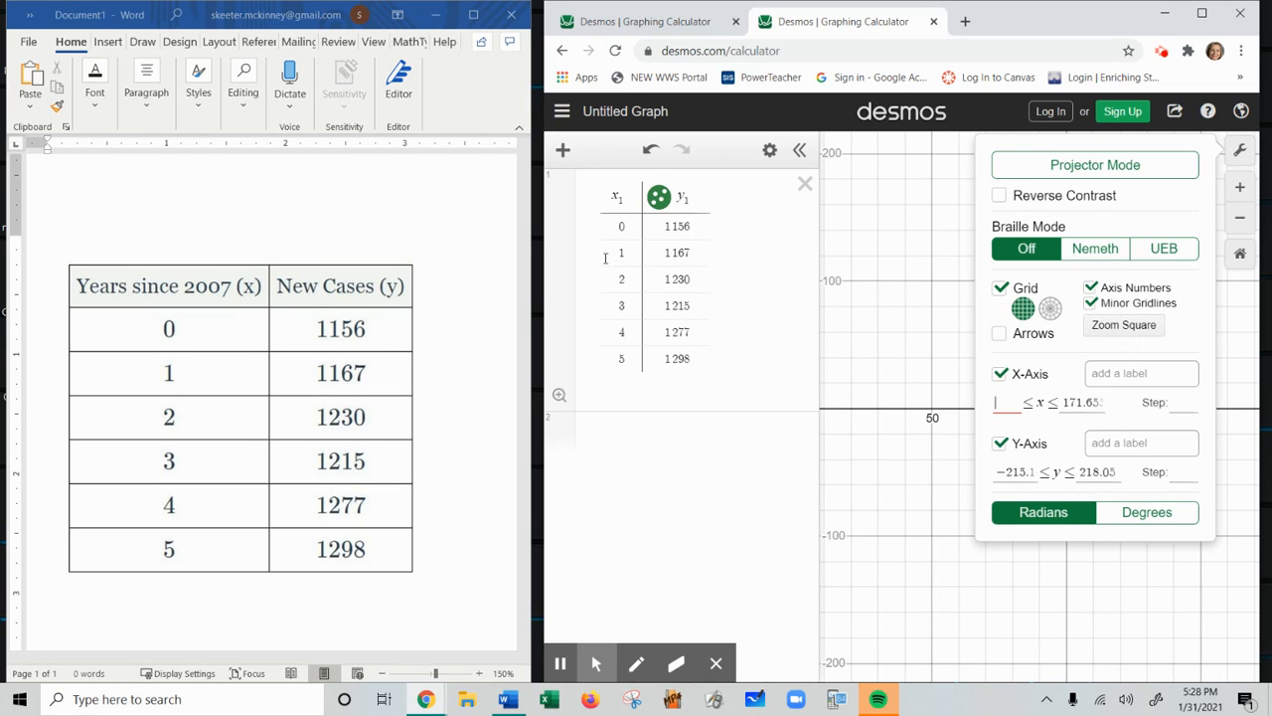
{"action": "type", "text": "0"}
{"action": "left_click", "coordinate": [1076, 402]}
{"action": "left_click", "coordinate": [1083, 402]}
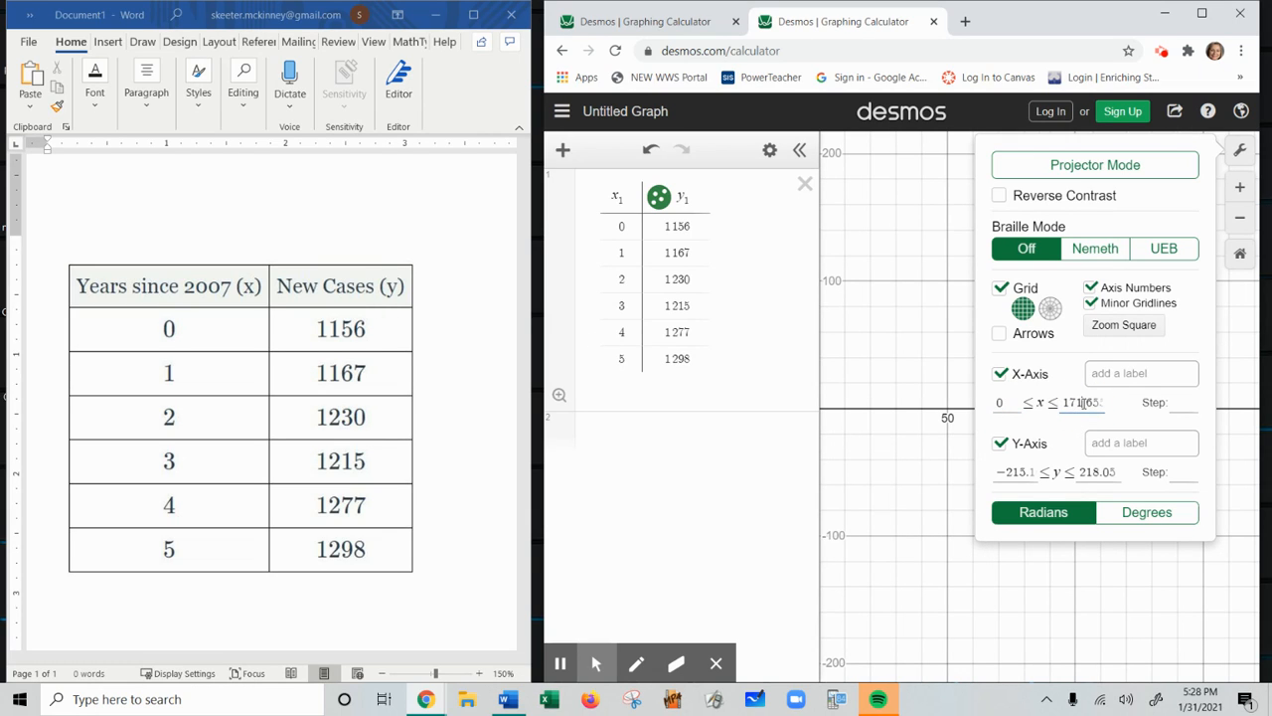
{"action": "double_click", "coordinate": [1090, 402]}
{"action": "type", "text": "35"}
{"action": "key", "text": "BackSpace"}
{"action": "key", "text": "BackSpace"}
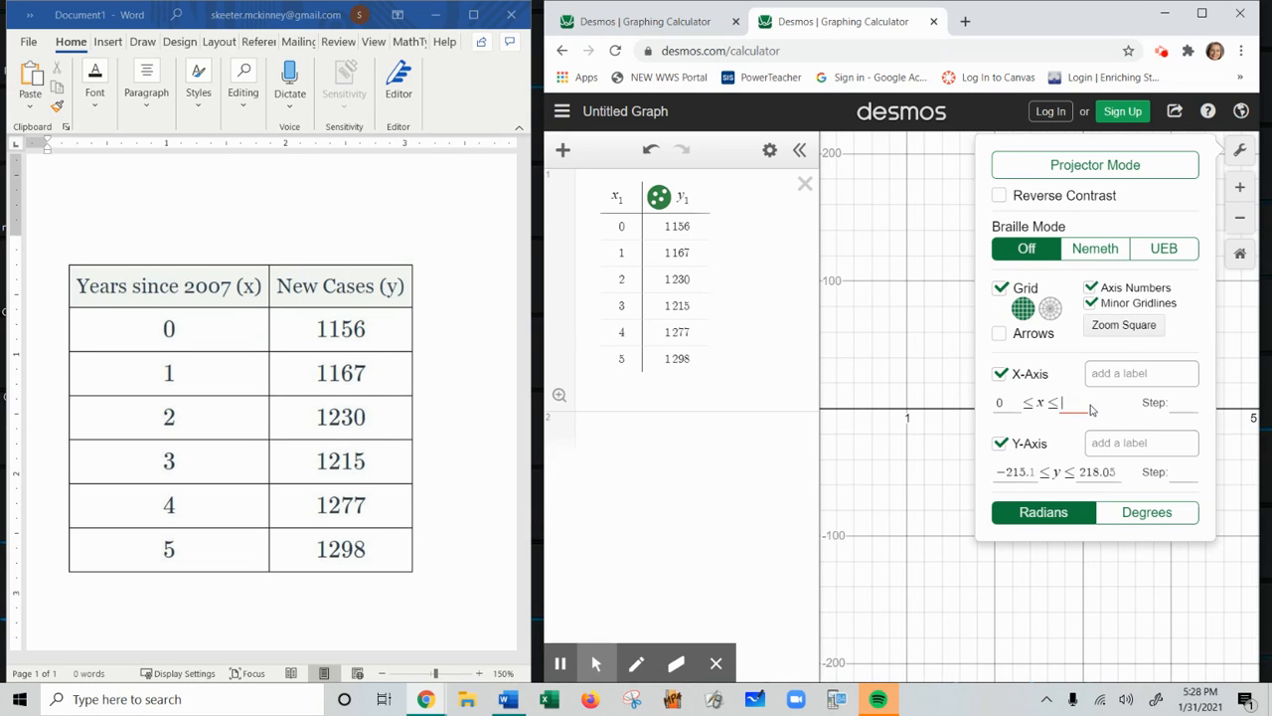
{"action": "type", "text": "10"}
Step: Set the graph's y-axis range from 1000 to 1300 and close the graph settings
{"action": "left_click", "coordinate": [1029, 473]}
{"action": "key", "text": "BackSpace"}
{"action": "key", "text": "BackSpace"}
{"action": "key", "text": "BackSpace"}
{"action": "key", "text": "BackSpace"}
{"action": "key", "text": "BackSpace"}
{"action": "key", "text": "BackSpace"}
{"action": "key", "text": "BackSpace"}
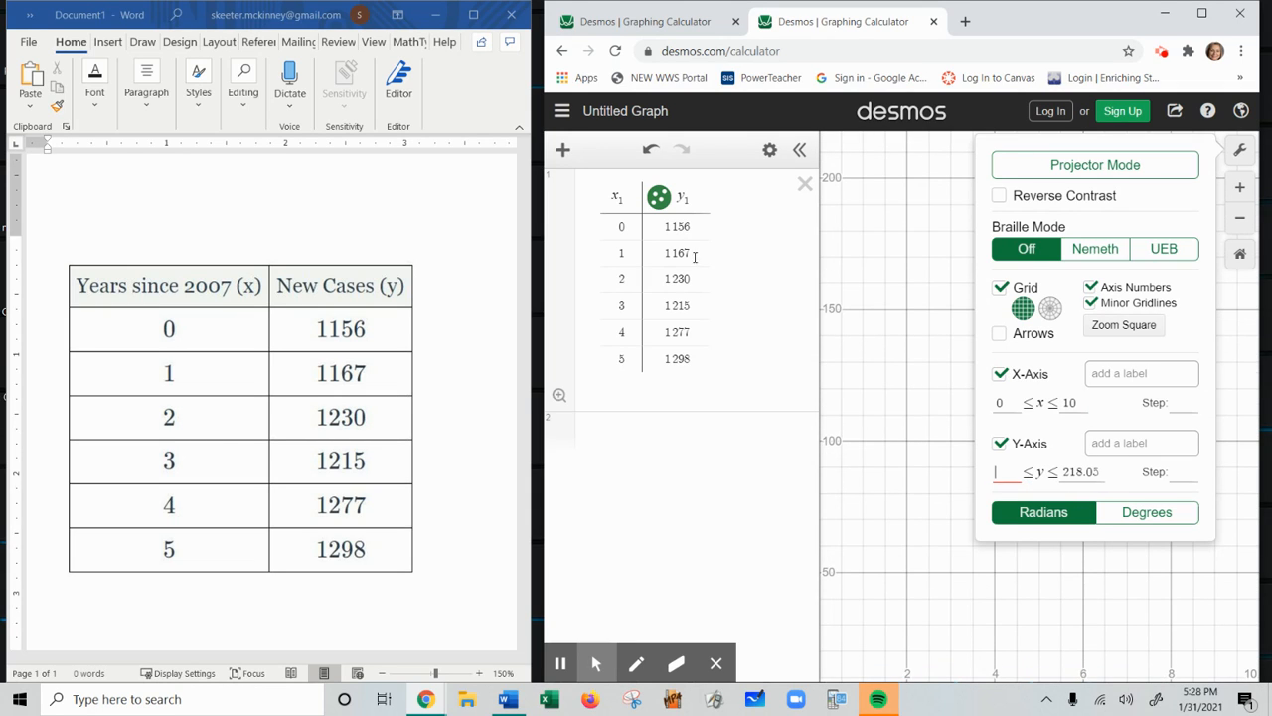
{"action": "type", "text": "1"}
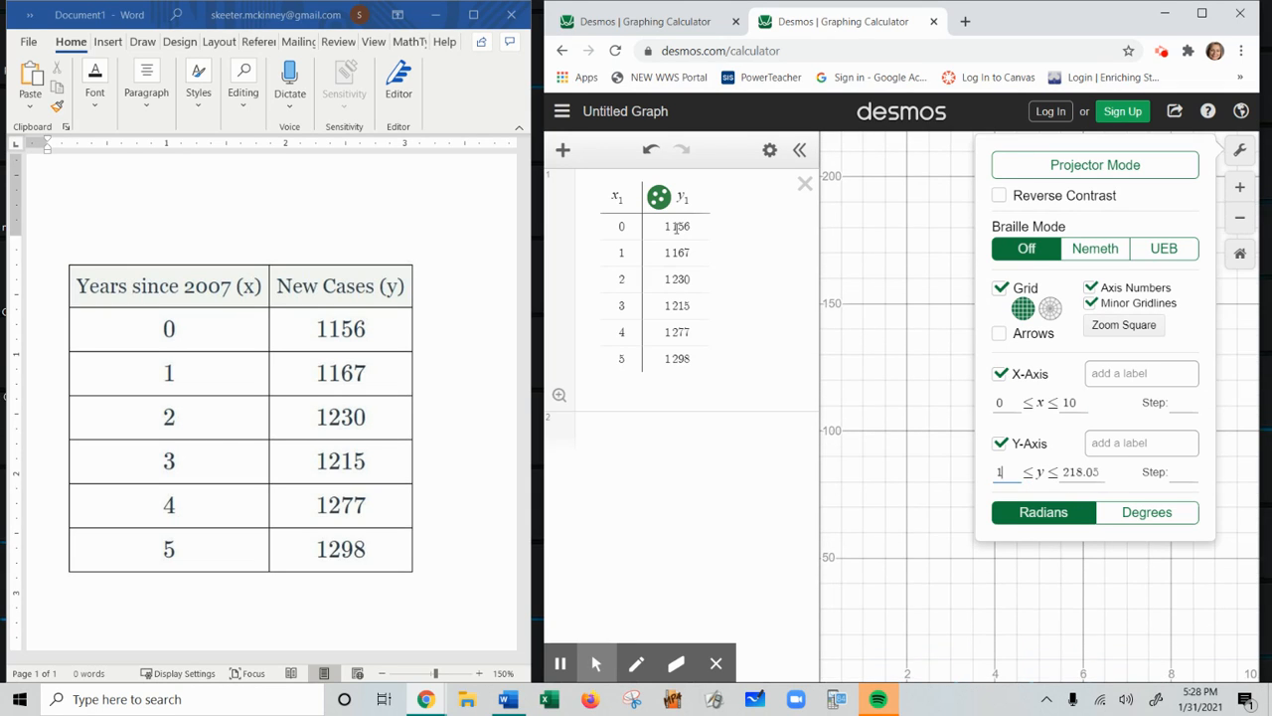
{"action": "type", "text": "000"}
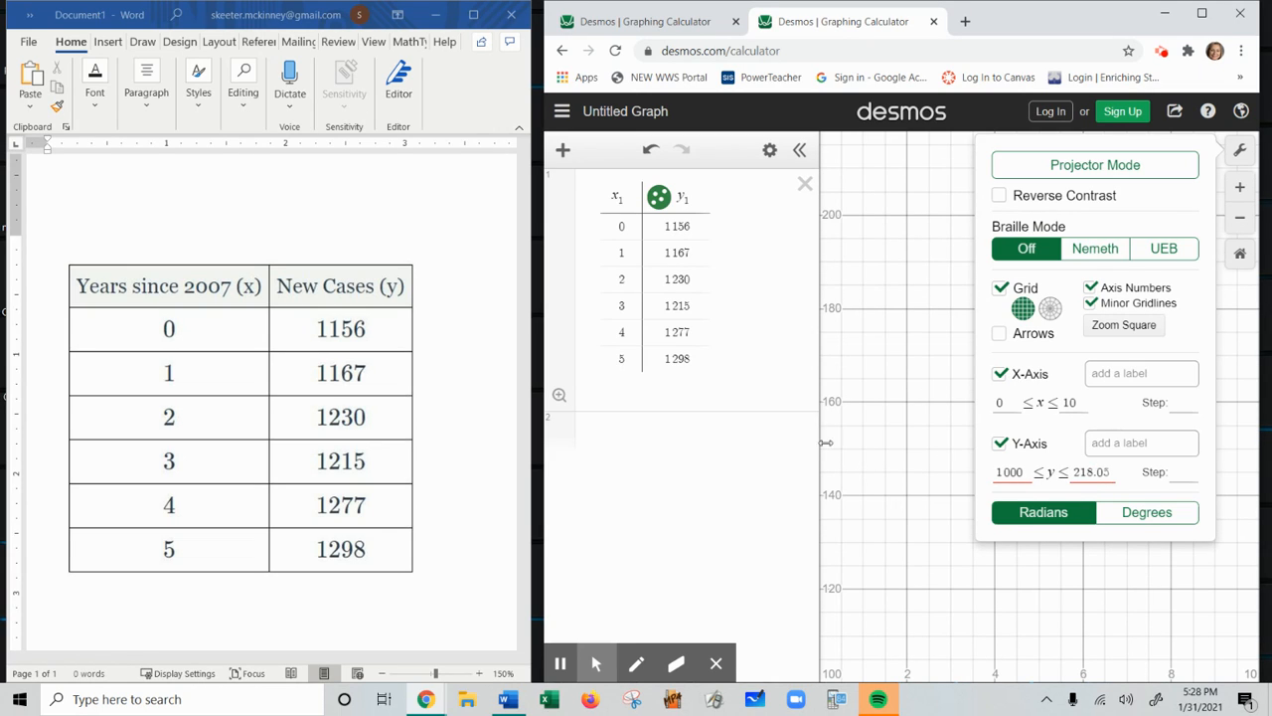
{"action": "left_click_drag", "start_coordinate": [1073, 474], "coordinate": [1115, 474]}
{"action": "key", "text": "BackSpace"}
{"action": "type", "text": "1300"}
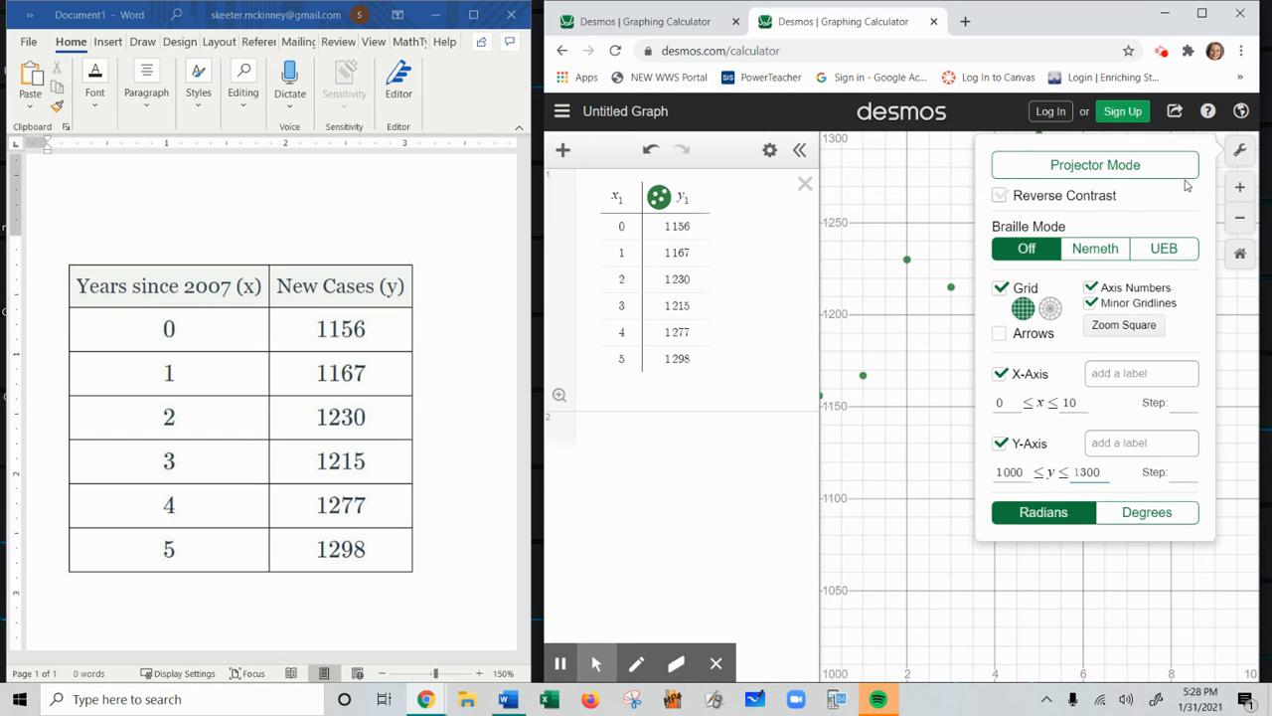
{"action": "left_click", "coordinate": [939, 188]}
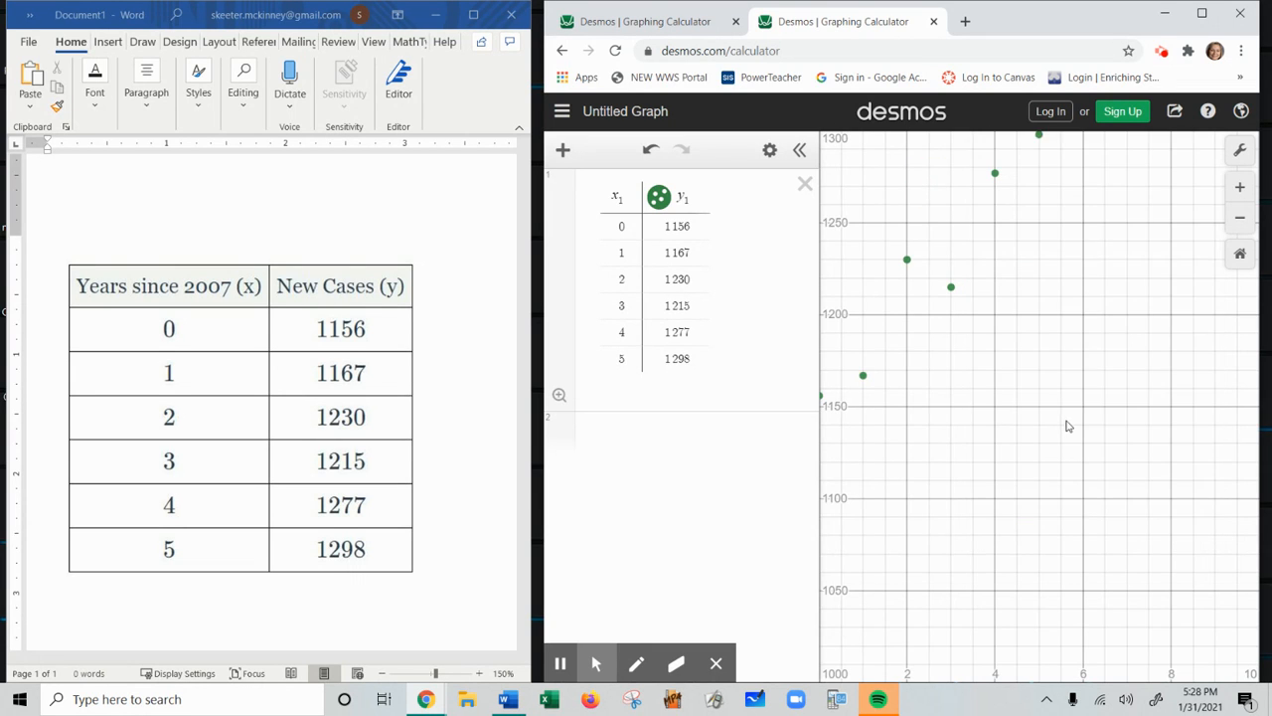
Step: Enter the regression expression y1 ~ mx1 in the empty line below the table
{"action": "scroll", "coordinate": [1030, 316], "scroll_direction": "down", "scroll_amount": 4}
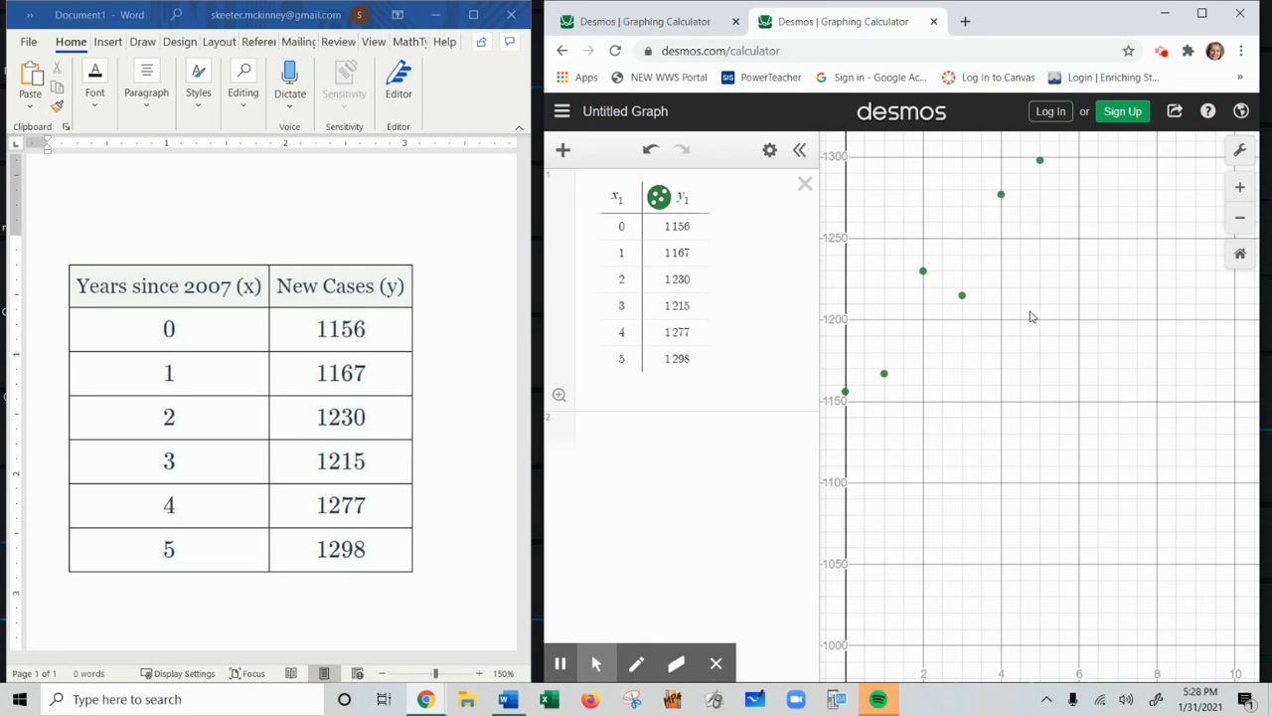
{"action": "scroll", "coordinate": [1030, 316], "scroll_direction": "down", "scroll_amount": 1}
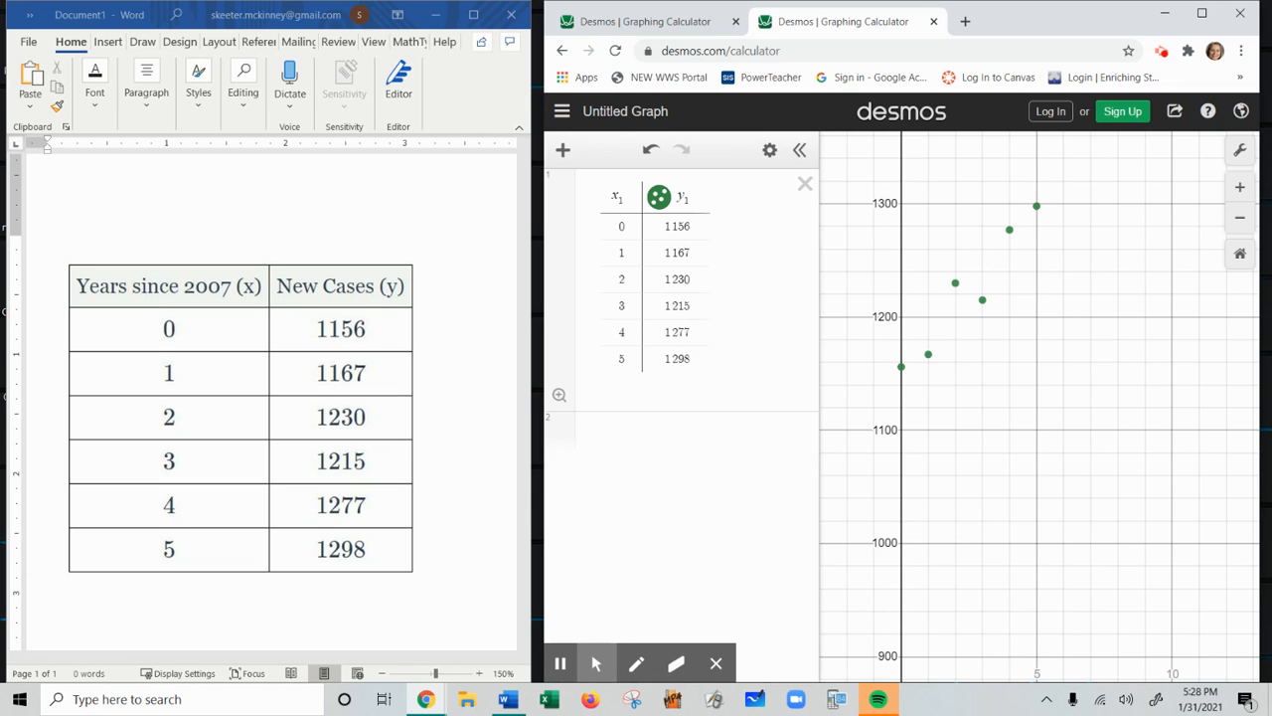
{"action": "left_click", "coordinate": [595, 429]}
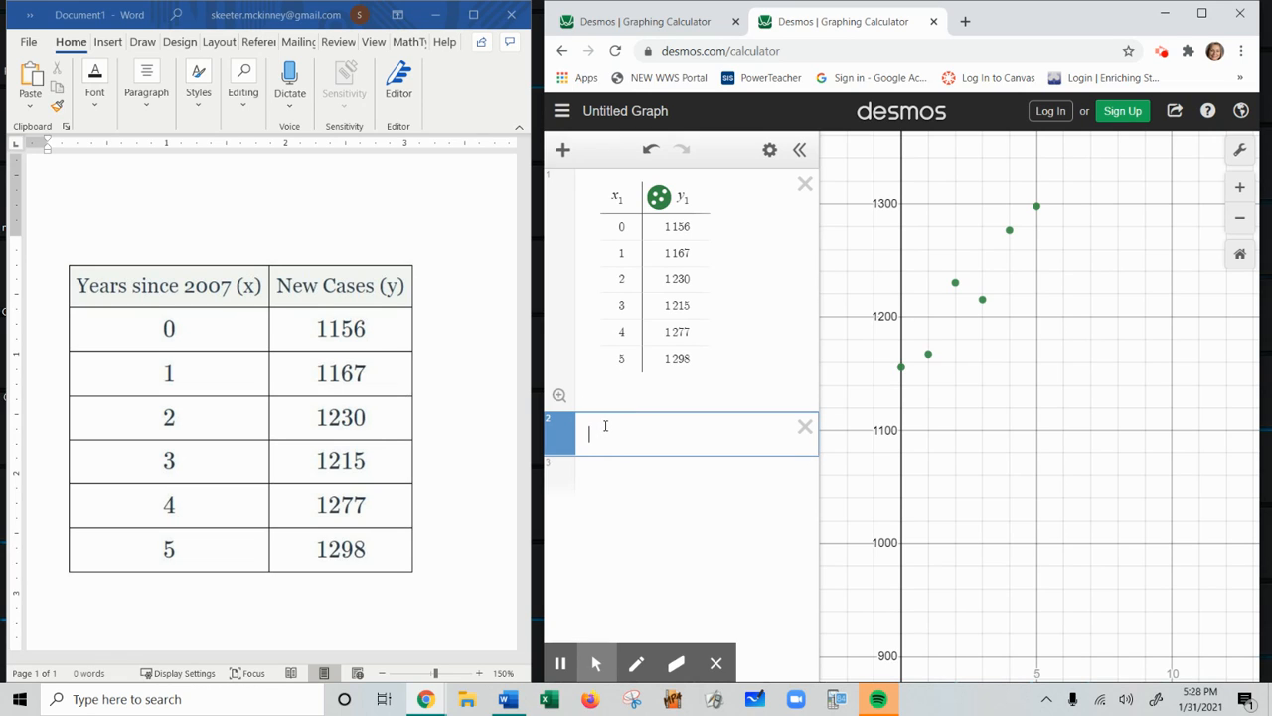
{"action": "type", "text": "1 "}
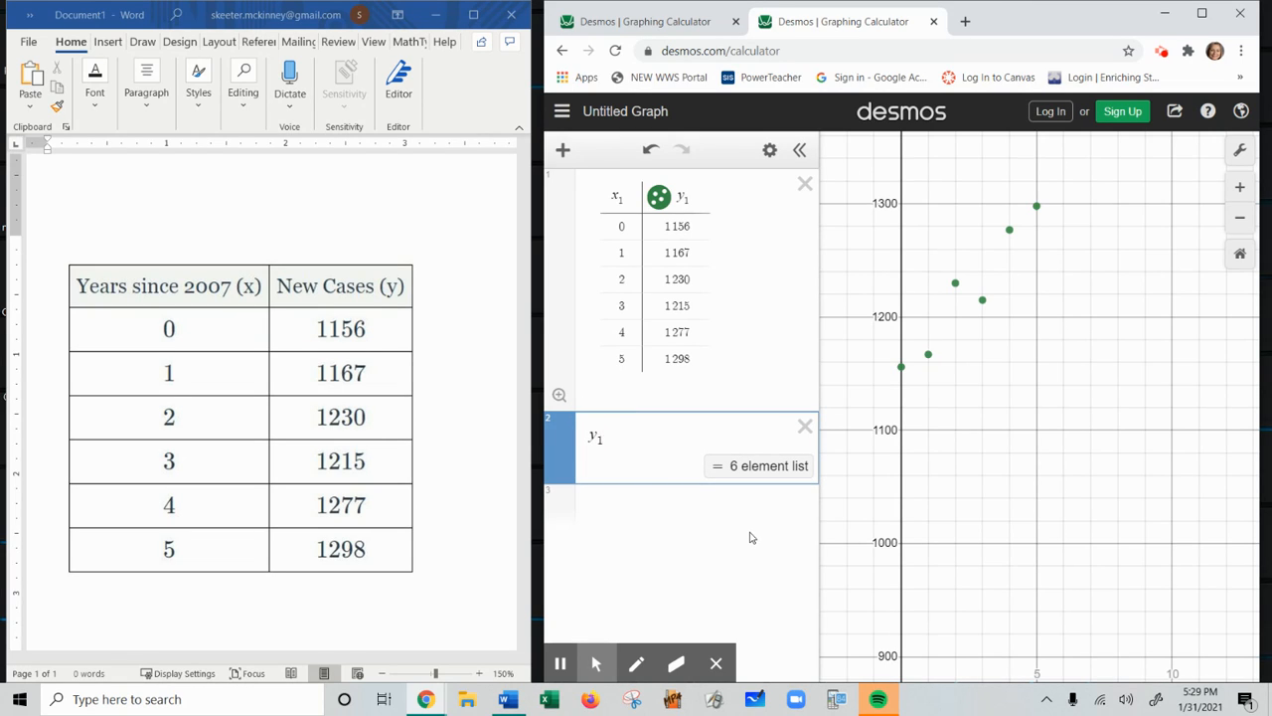
{"action": "type", "text": "~ "}
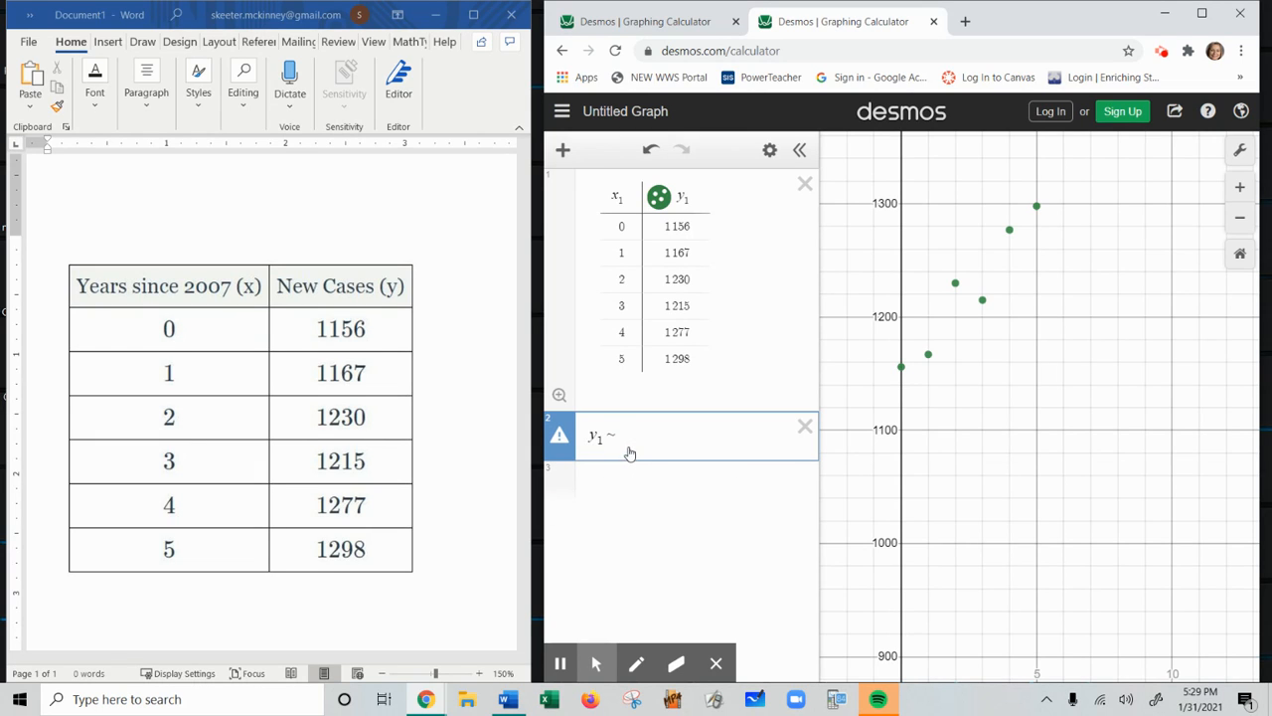
{"action": "type", "text": "mx1"}
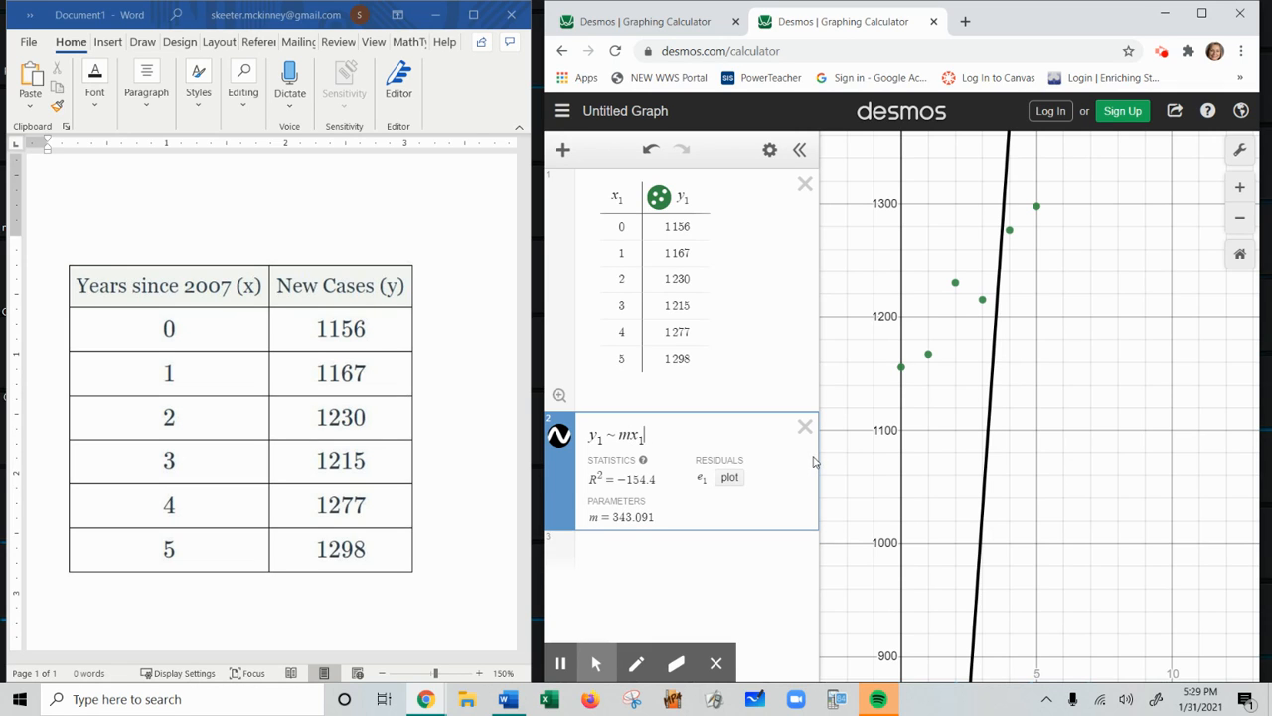
{"action": "key", "text": "Return"}
{"action": "type", "text": "="}
{"action": "key", "text": "BackSpace"}
{"action": "left_click", "coordinate": [665, 443]}
{"action": "type", "text": "="}
{"action": "key", "text": "BackSpace"}
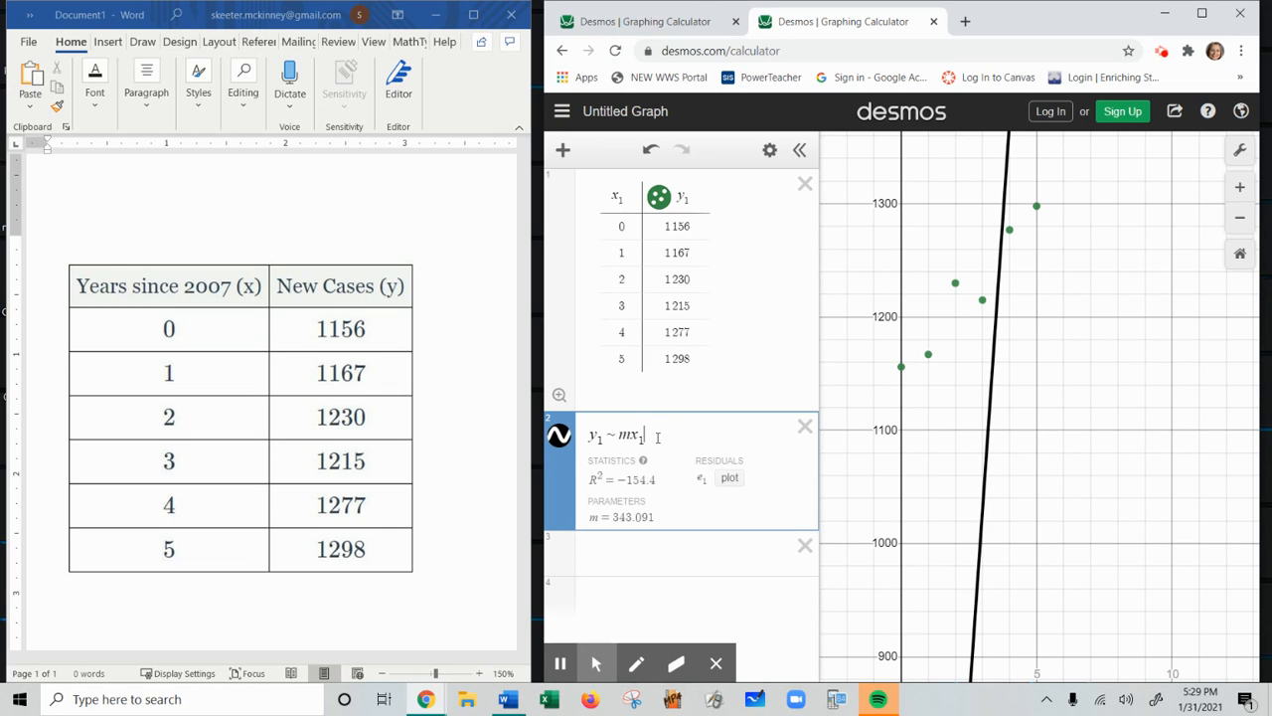
Step: Complete the regression expression as y1 ~ mx1 + b
{"action": "type", "text": "+b"}
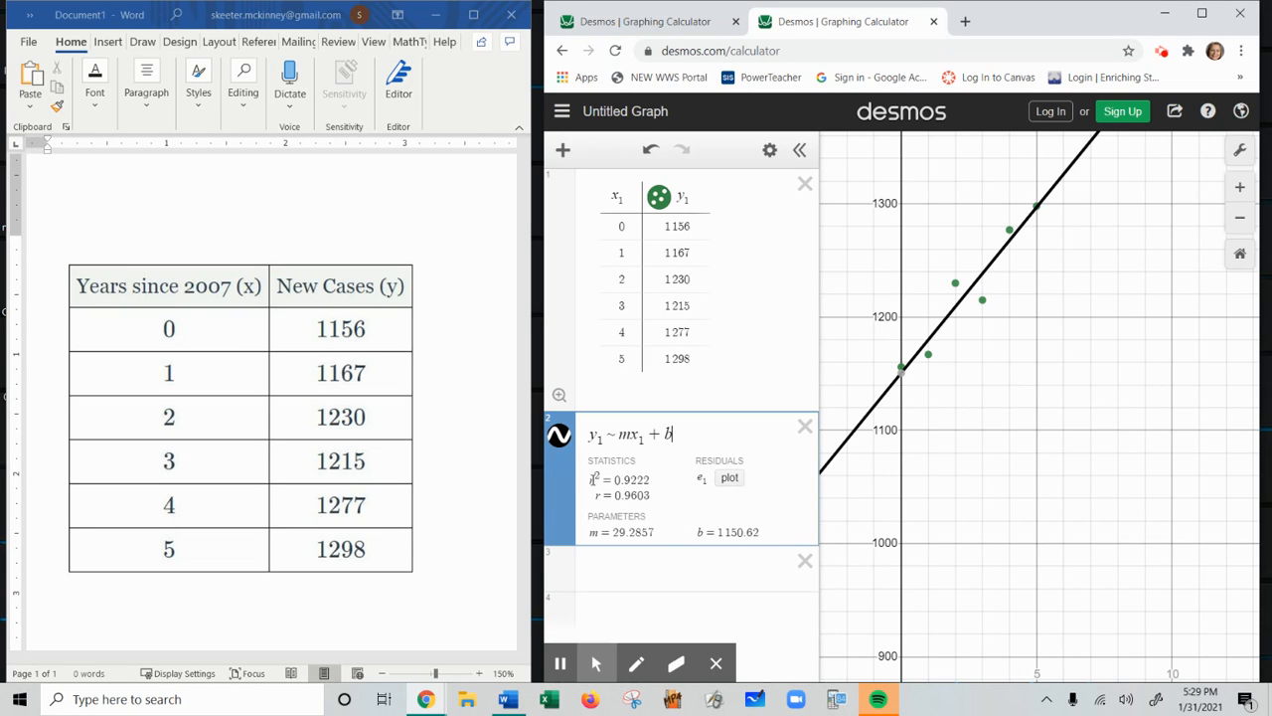
{"action": "left_click", "coordinate": [636, 496]}
Step: Switch to the Word document and write "R= 0.9603" on its own line below the data table
{"action": "left_click", "coordinate": [139, 592]}
{"action": "scroll", "coordinate": [151, 587], "scroll_direction": "down", "scroll_amount": 1}
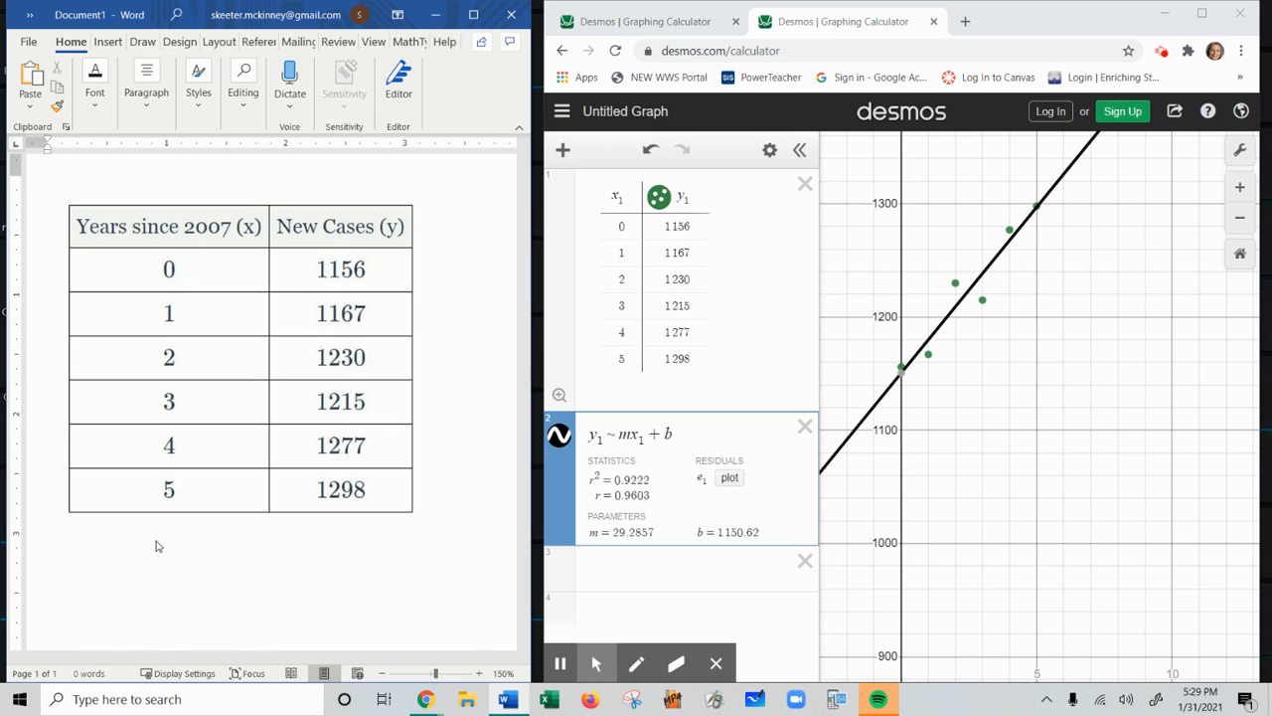
{"action": "type", "text": "R= 0.9603"}
{"action": "key", "text": "Return"}
Step: Switch to Desmos and enter the equation y = 29.2857x + 1150.62 in the empty line below the regression
{"action": "left_click", "coordinate": [626, 567]}
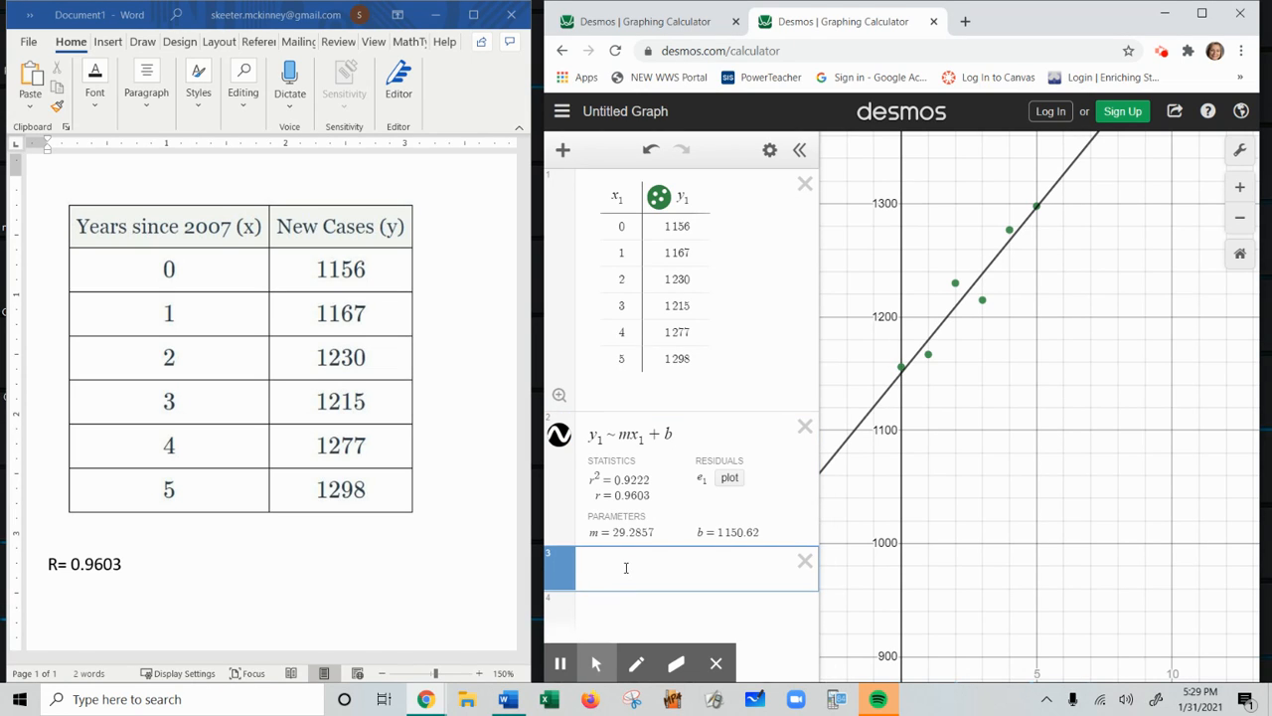
{"action": "type", "text": "y = 29."}
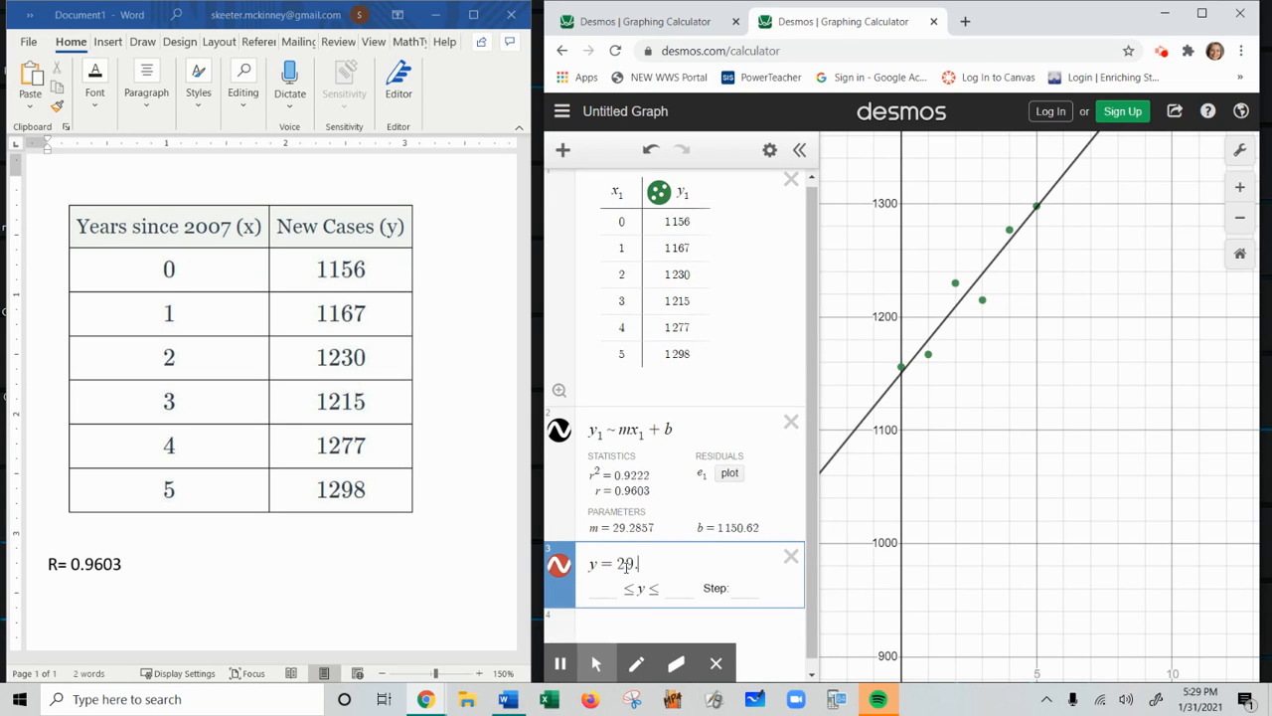
{"action": "type", "text": "2857x + 1150.62"}
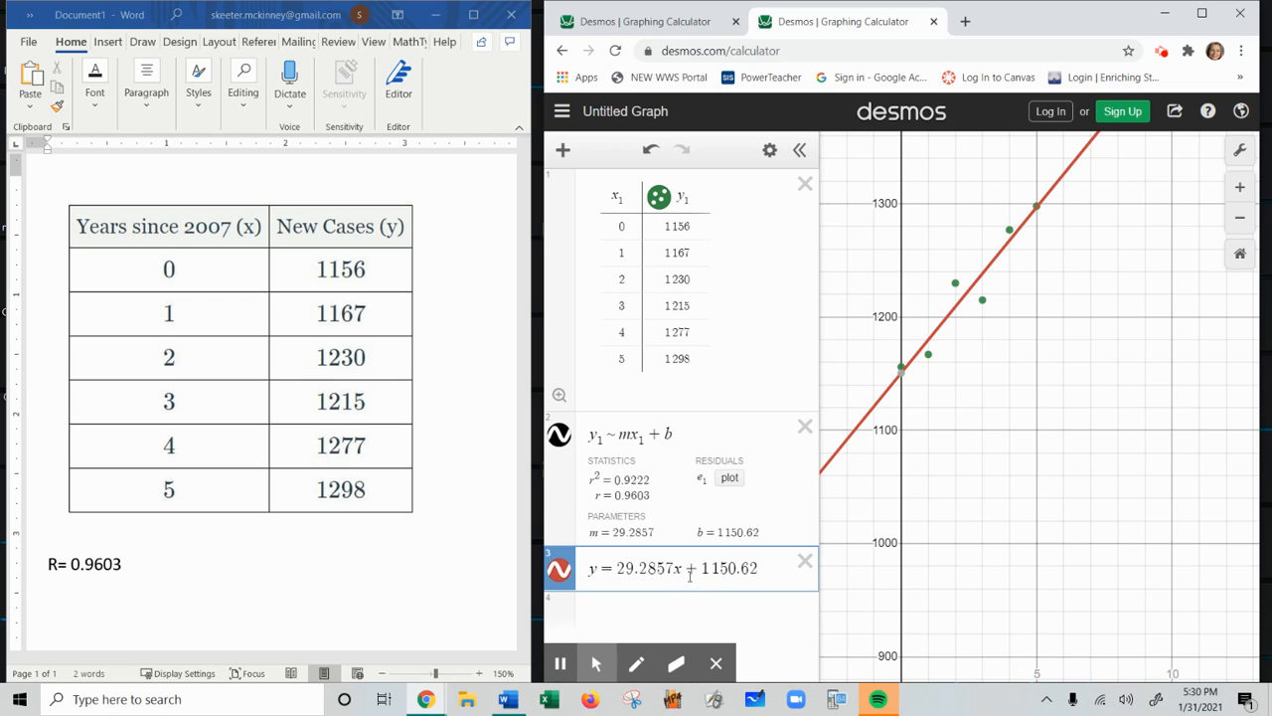
Step: Copy the line's equation into the Word document below the R value, labelled "Equation of best fit line"
{"action": "left_click_drag", "start_coordinate": [591, 568], "coordinate": [759, 576]}
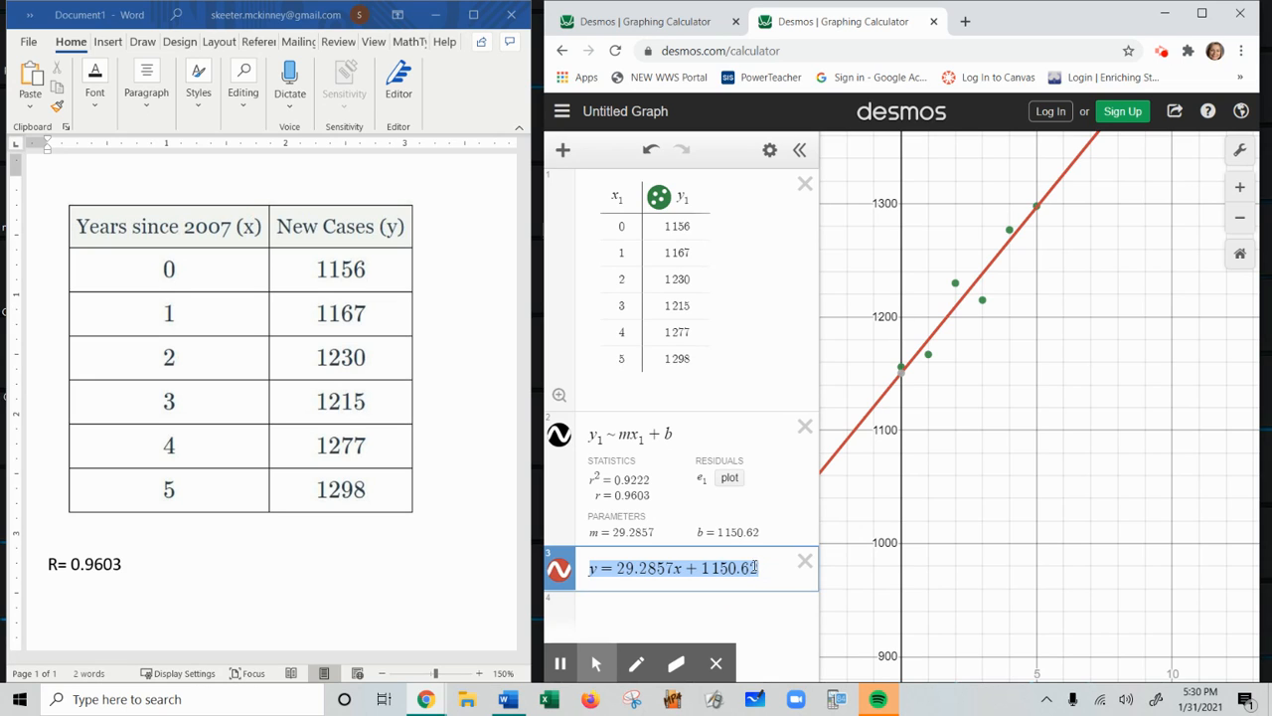
{"action": "left_click", "coordinate": [135, 575]}
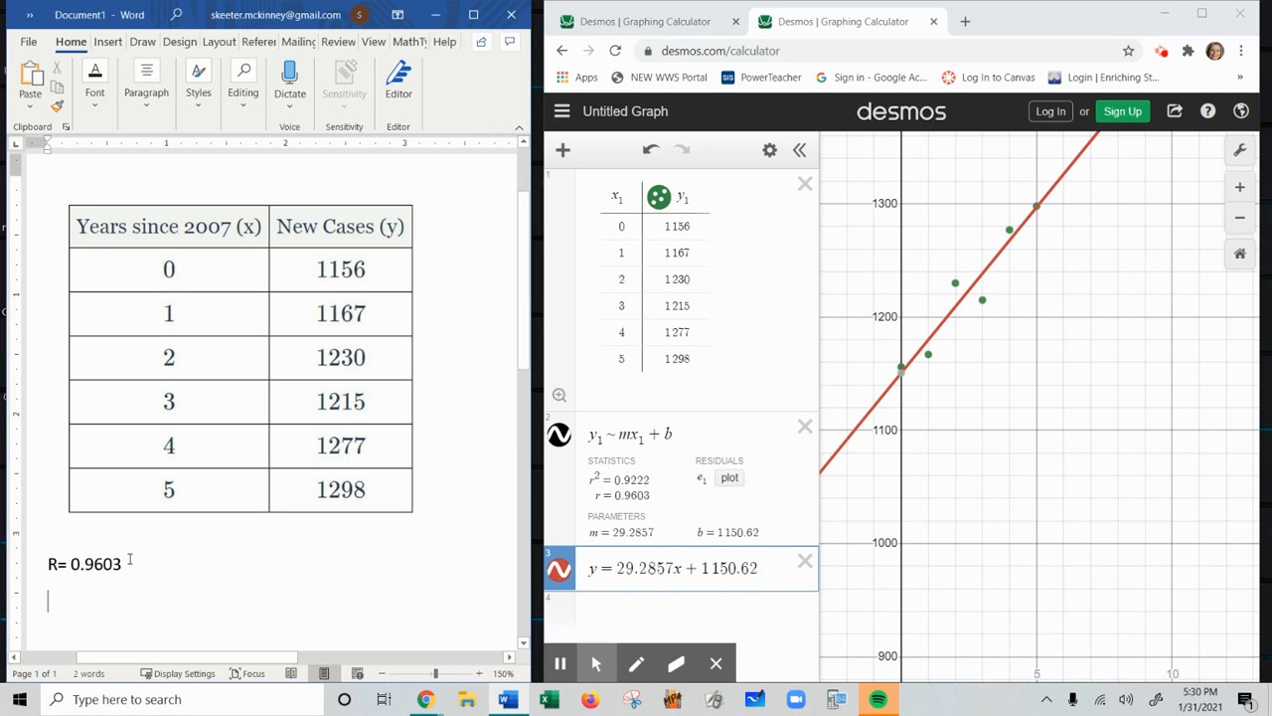
{"action": "type", "text": "equatio"}
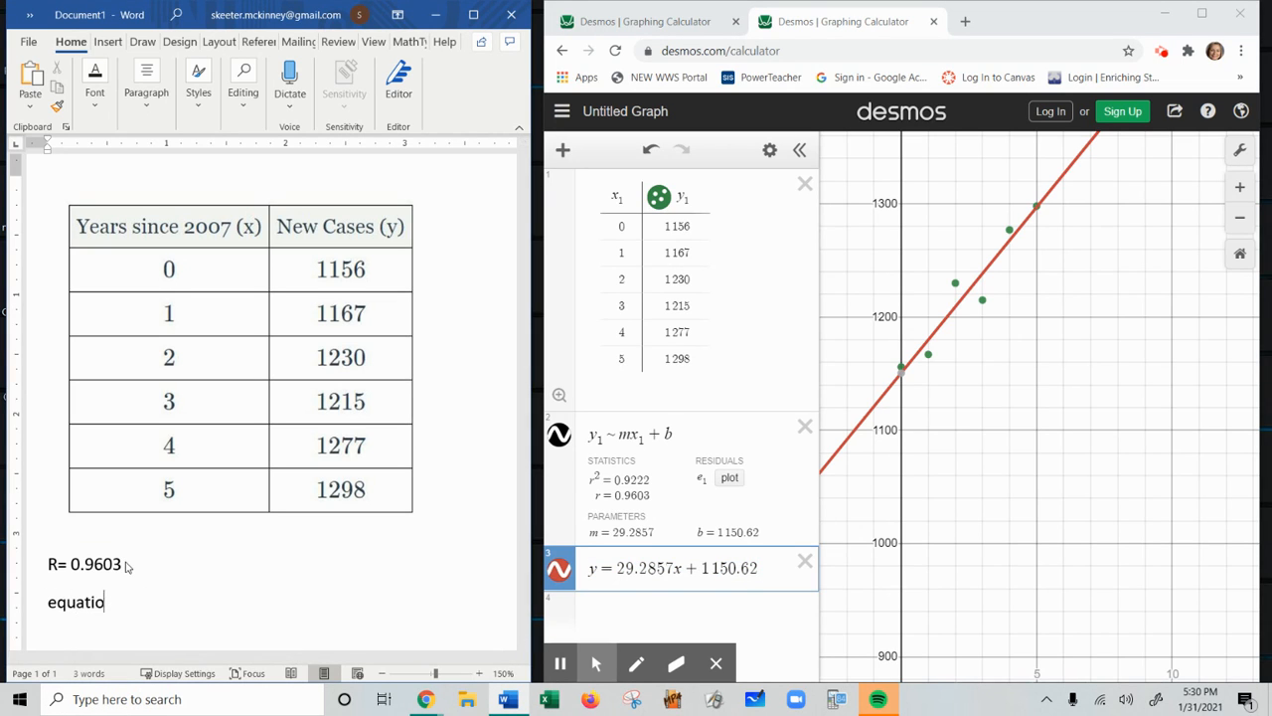
{"action": "type", "text": "n of best fit line"}
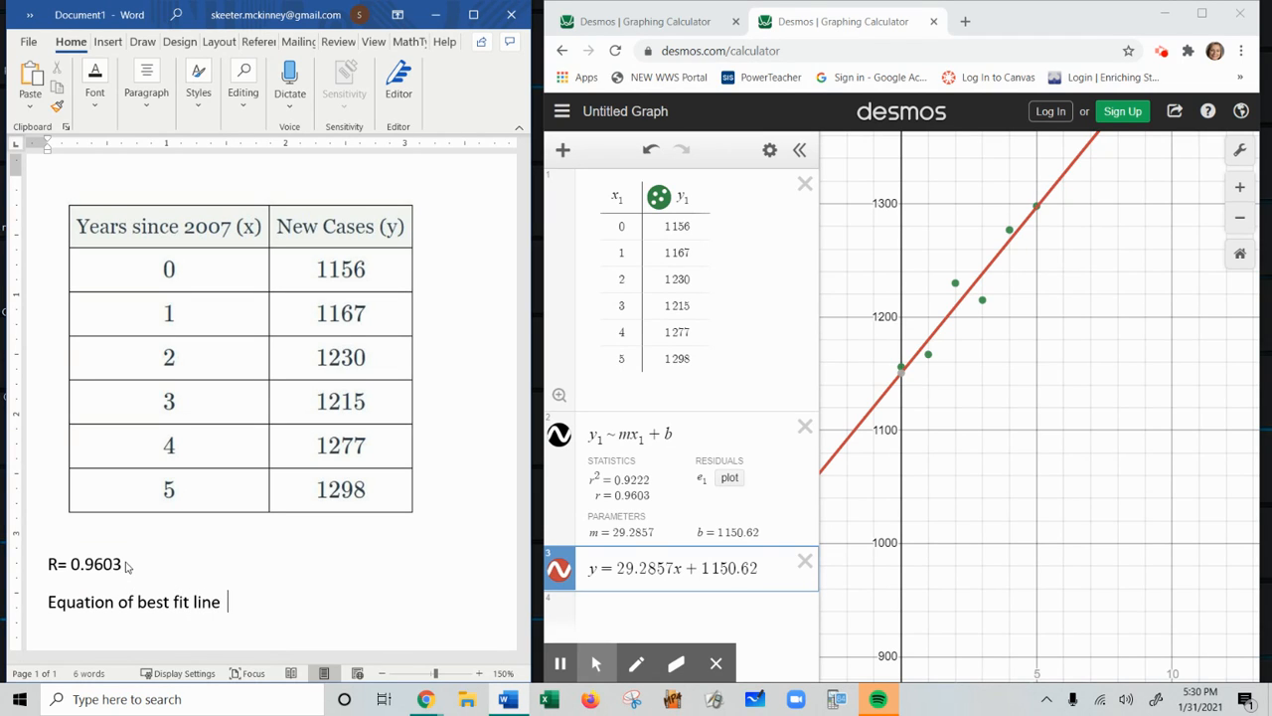
{"action": "type", "text": "y=29.2857x+1150.62"}
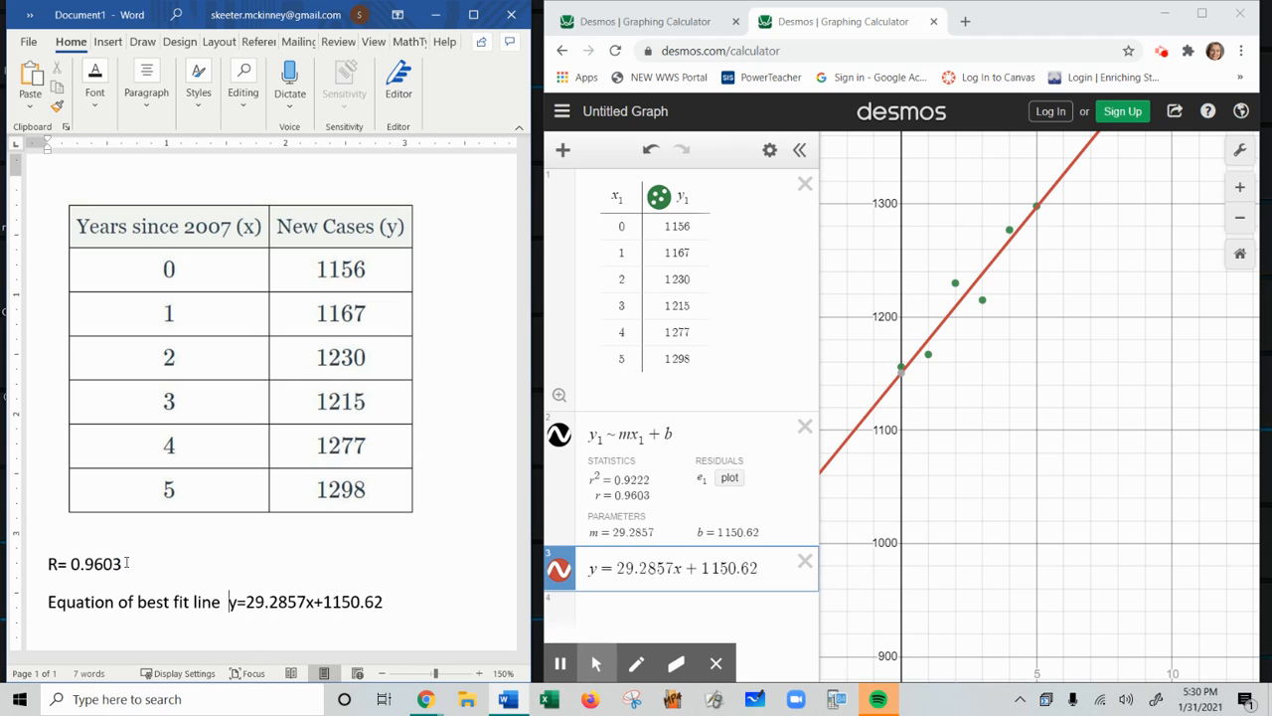
{"action": "scroll", "coordinate": [376, 553], "scroll_direction": "down", "scroll_amount": 1}
{"action": "scroll", "coordinate": [376, 552], "scroll_direction": "down", "scroll_amount": 2}
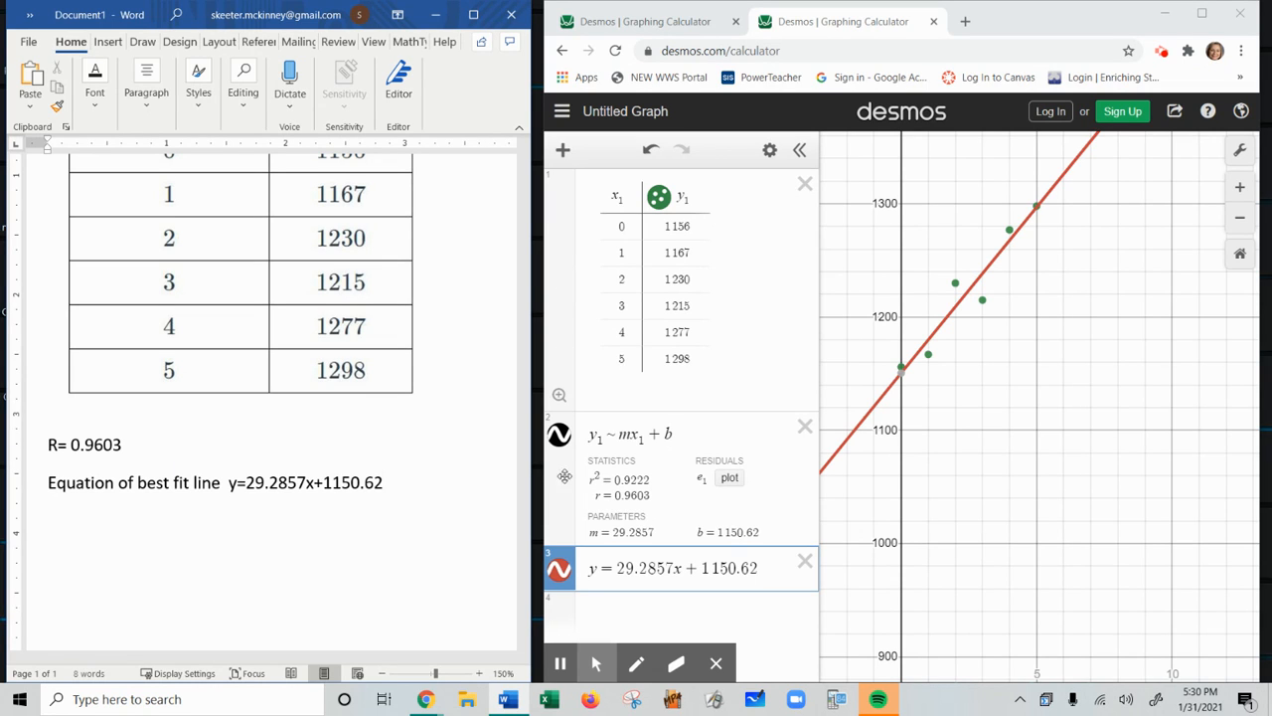
Step: Convert the y = 29.2857x + 1150.62 equation in Desmos into a table of values
{"action": "left_click", "coordinate": [639, 567]}
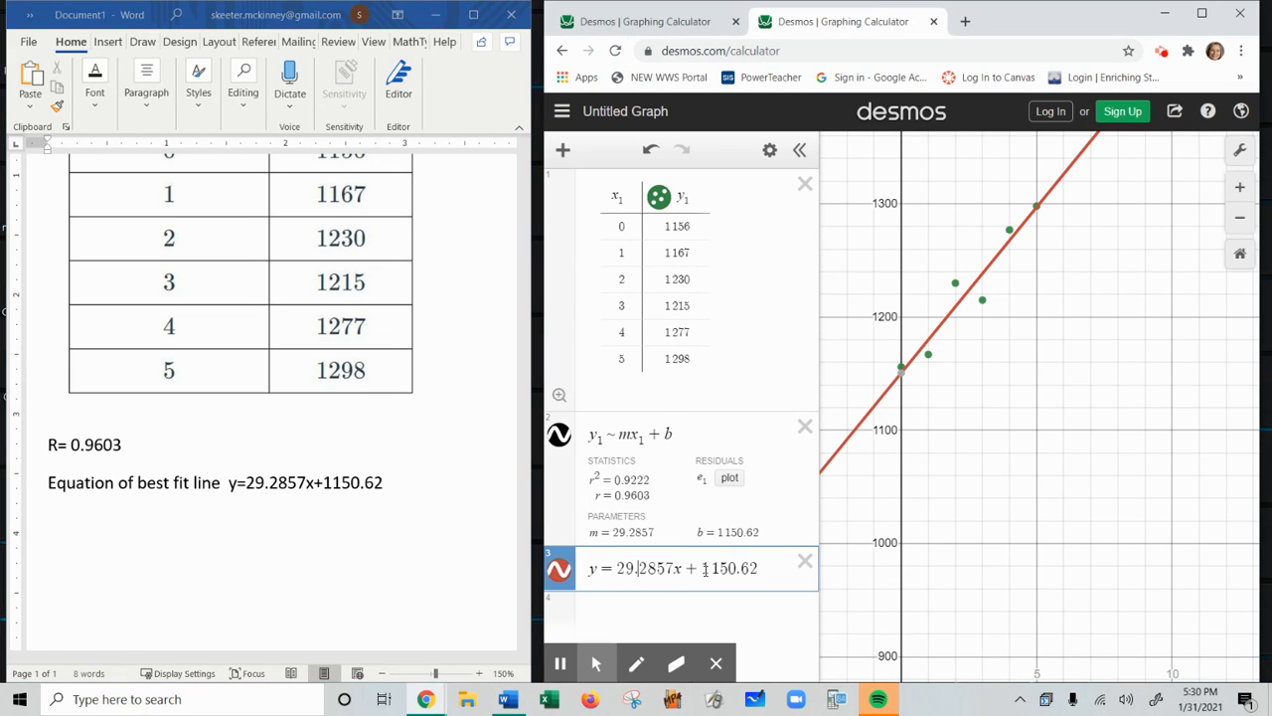
{"action": "left_click", "coordinate": [770, 153]}
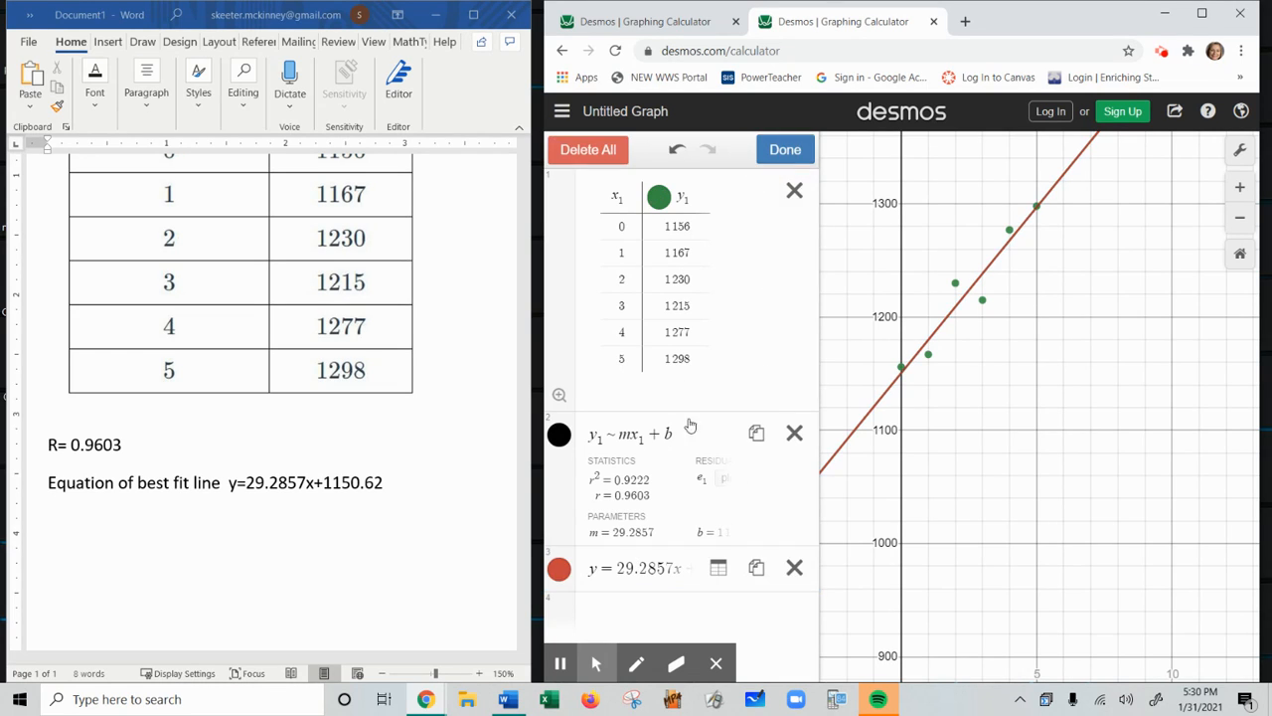
{"action": "left_click", "coordinate": [719, 571]}
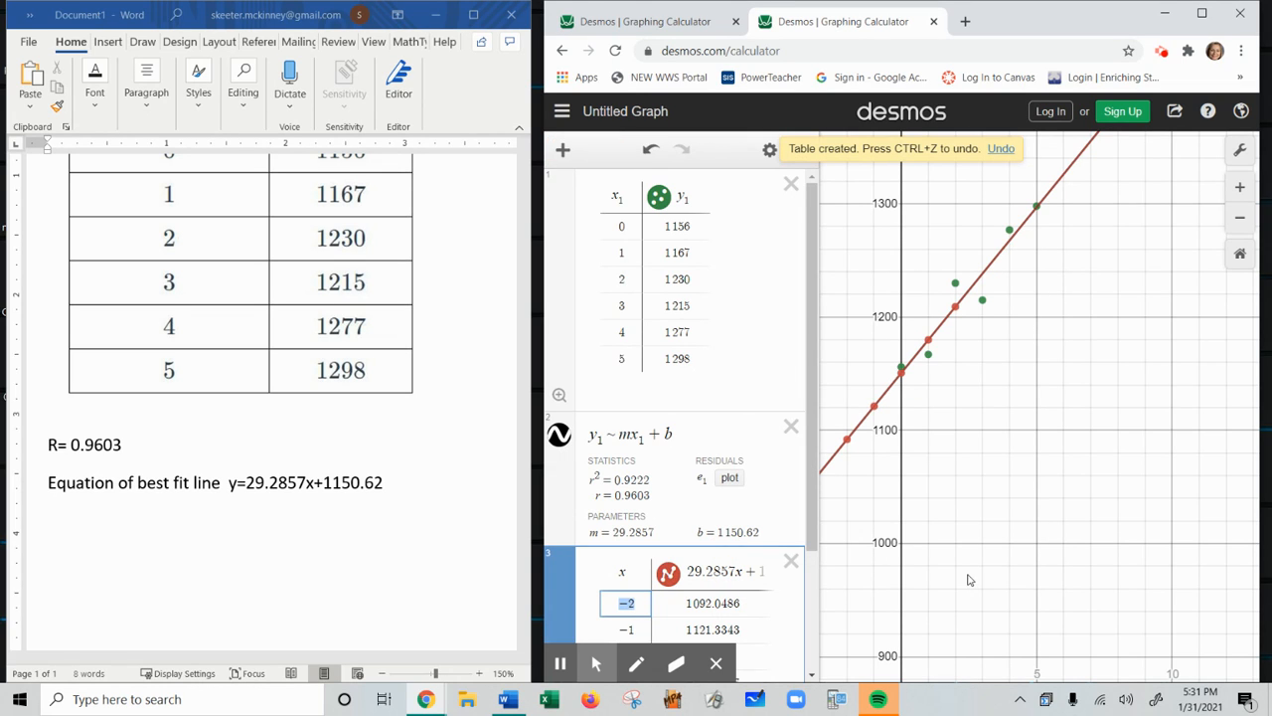
Step: Add the x-value 8 in the empty last row of the best-fit line's table
{"action": "scroll", "coordinate": [719, 585], "scroll_direction": "down", "scroll_amount": 2}
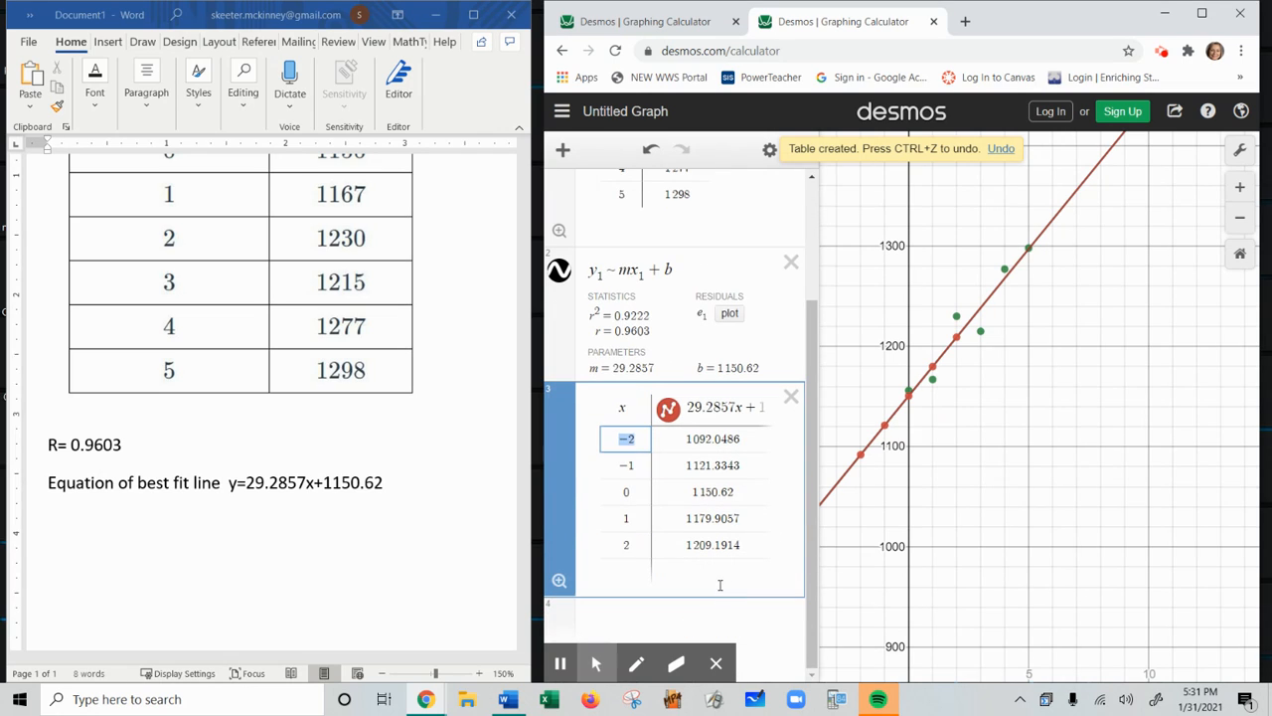
{"action": "left_click", "coordinate": [630, 573]}
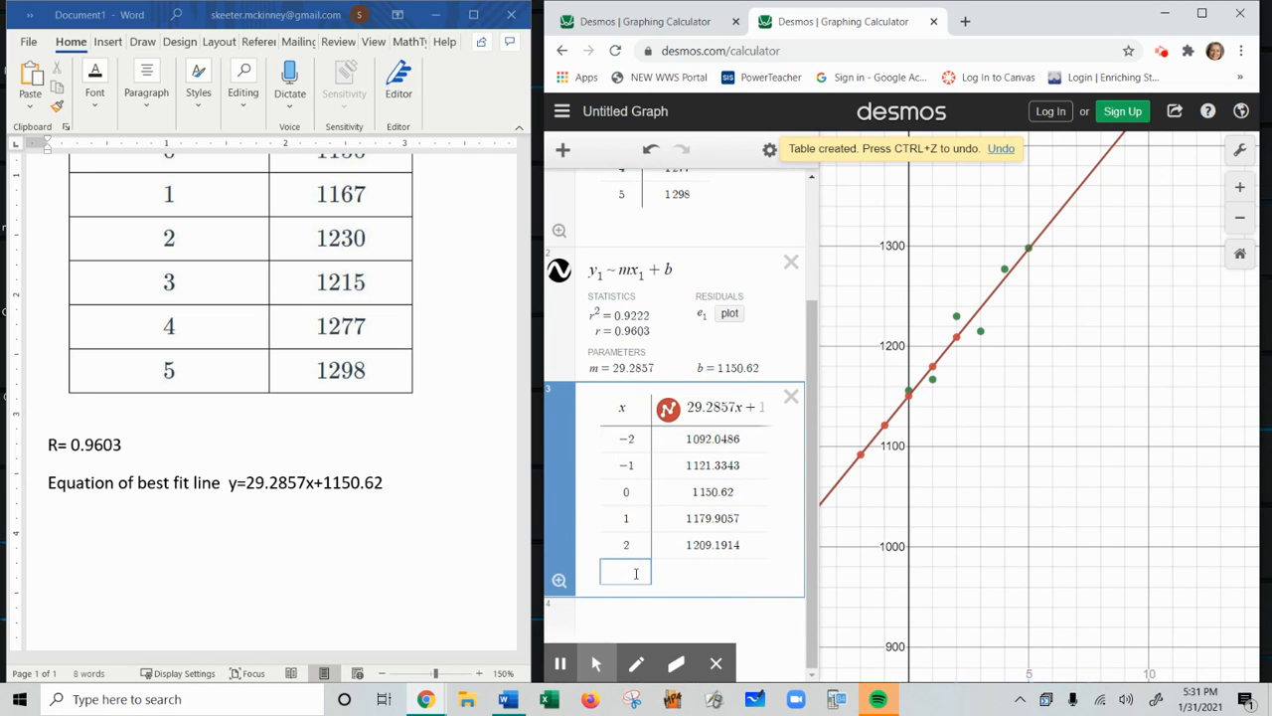
{"action": "scroll", "coordinate": [214, 341], "scroll_direction": "up", "scroll_amount": 3}
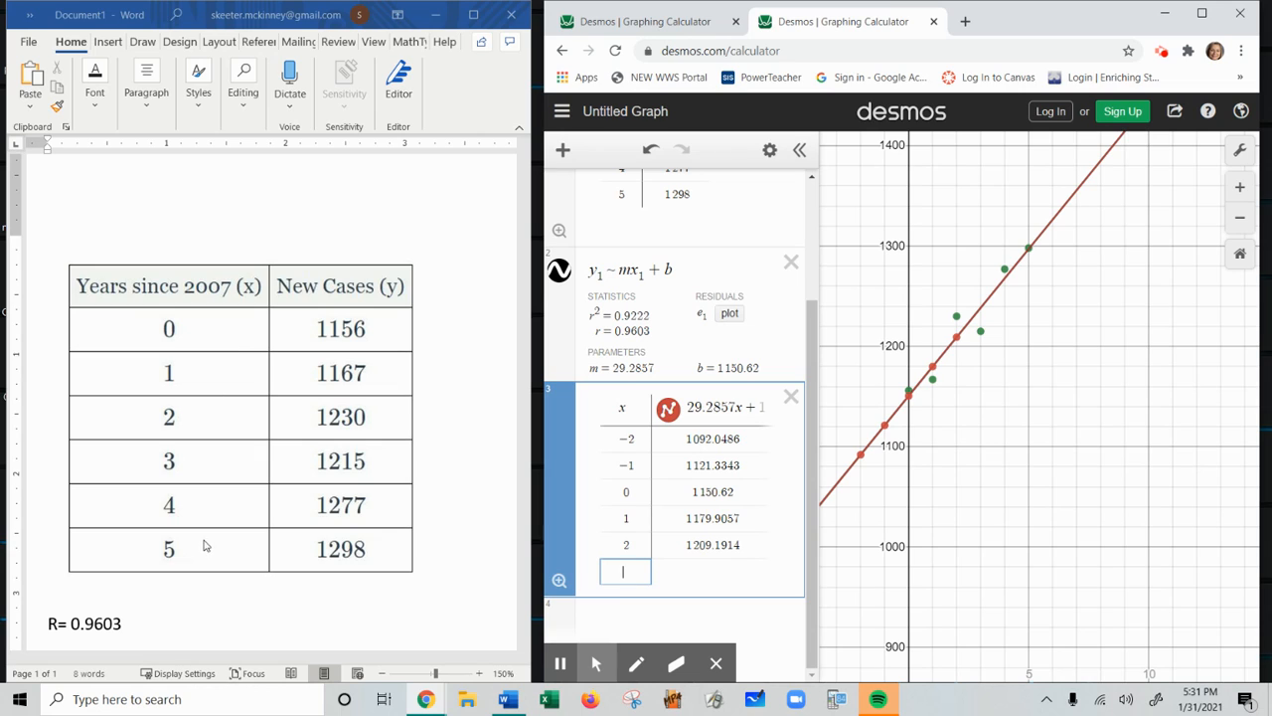
{"action": "type", "text": "8"}
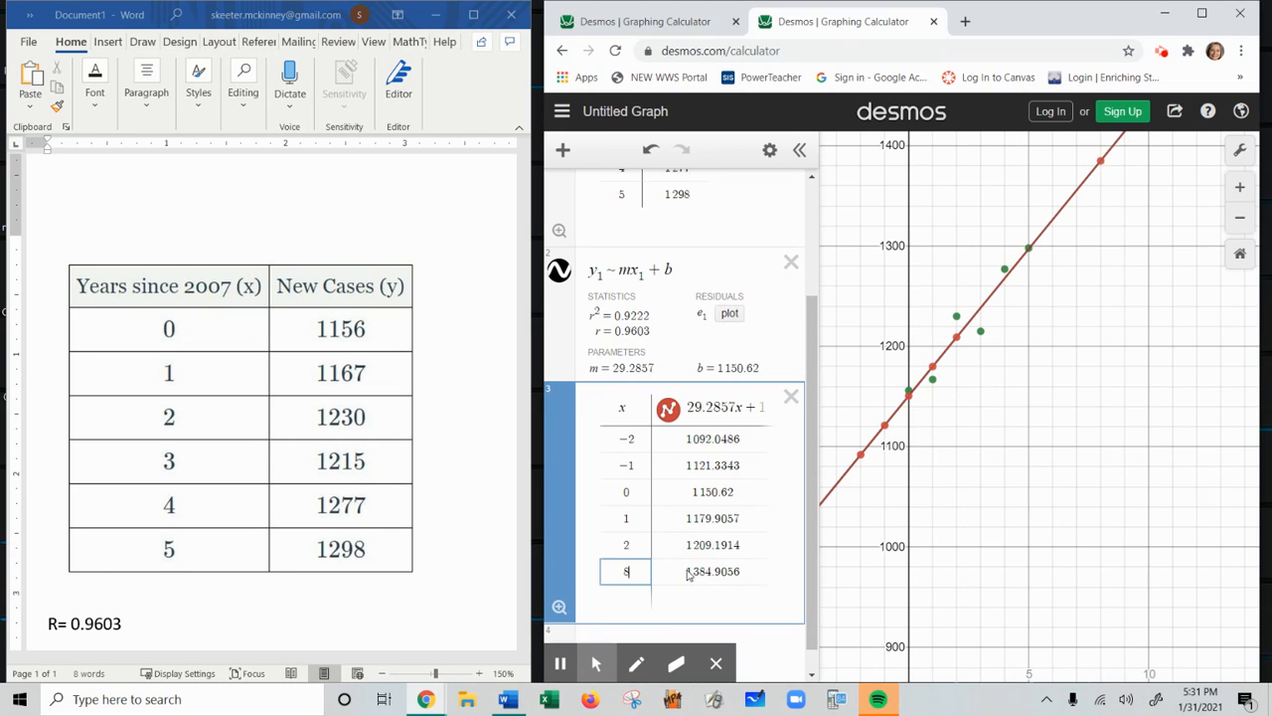
{"action": "left_click_drag", "start_coordinate": [688, 575], "coordinate": [644, 577]}
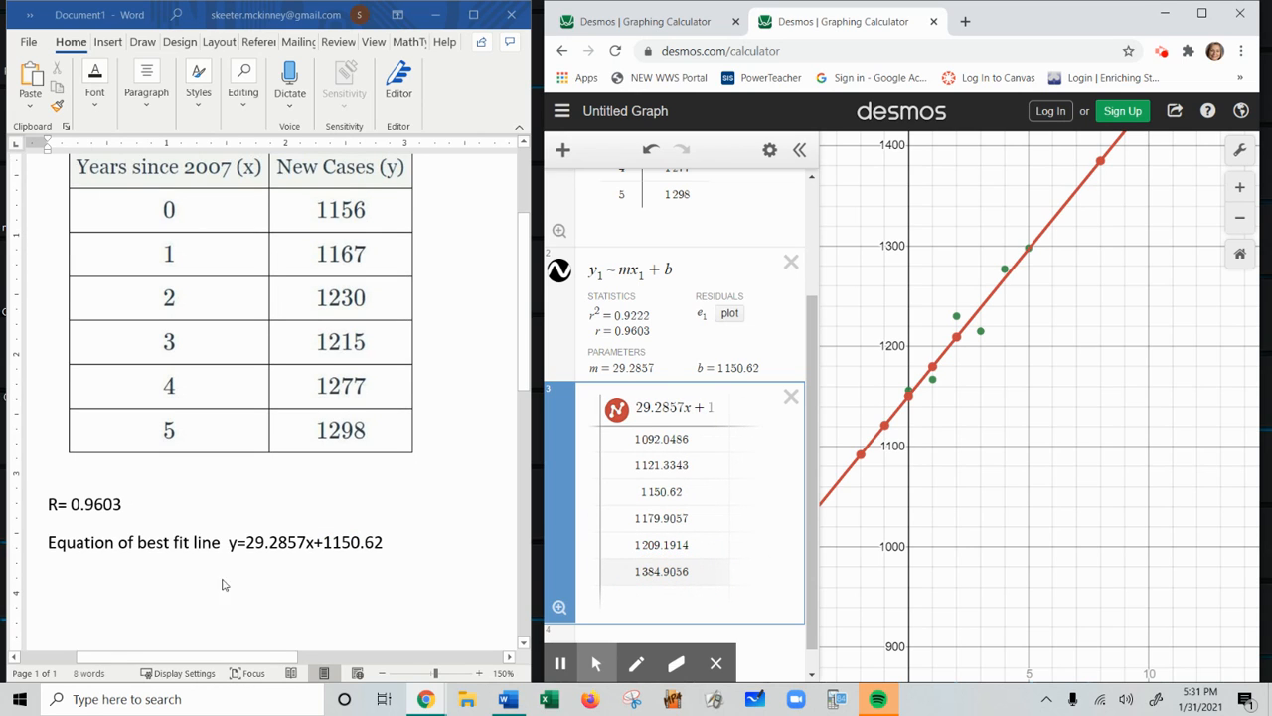
Step: Write "8 year from time 1385" in the Word document, leaving an empty line below the best-fit equation
{"action": "left_click", "coordinate": [396, 543]}
{"action": "key", "text": "Return"}
{"action": "key", "text": "Return"}
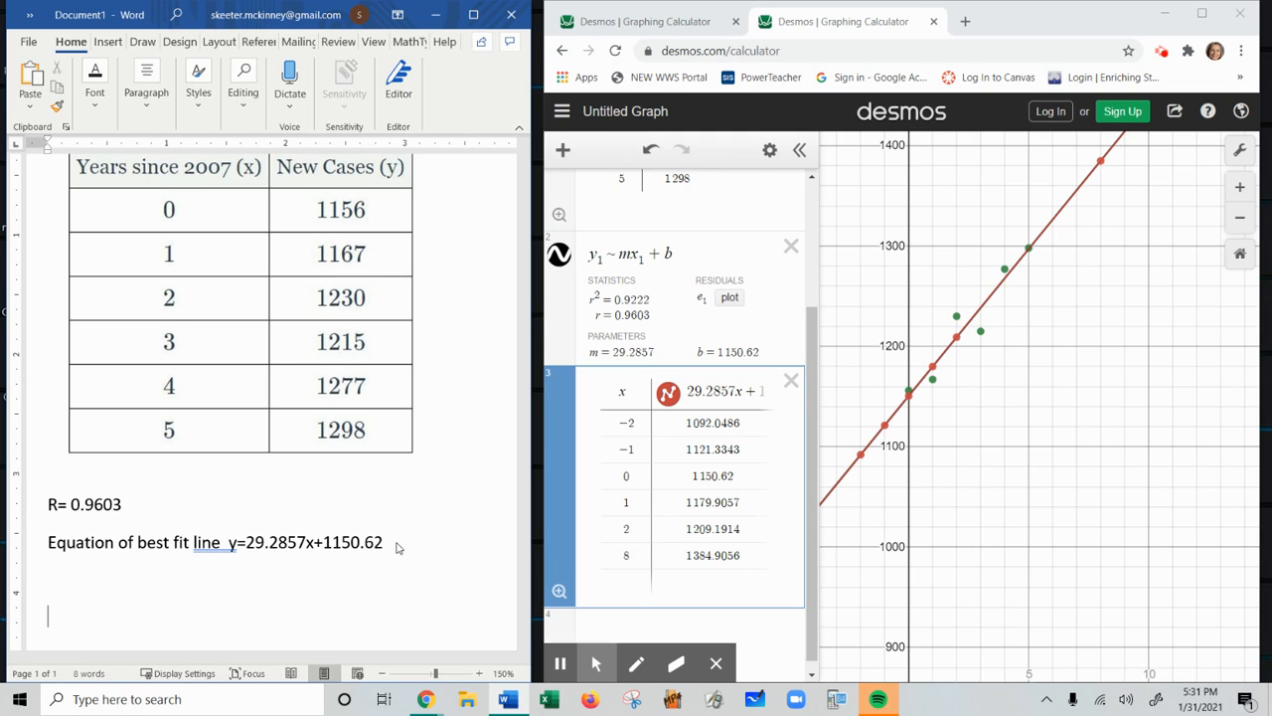
{"action": "type", "text": "*"}
{"action": "key", "text": "BackSpace"}
{"action": "key", "text": "BackSpace"}
{"action": "key", "text": "BackSpace"}
{"action": "type", "text": "8 year from time "}
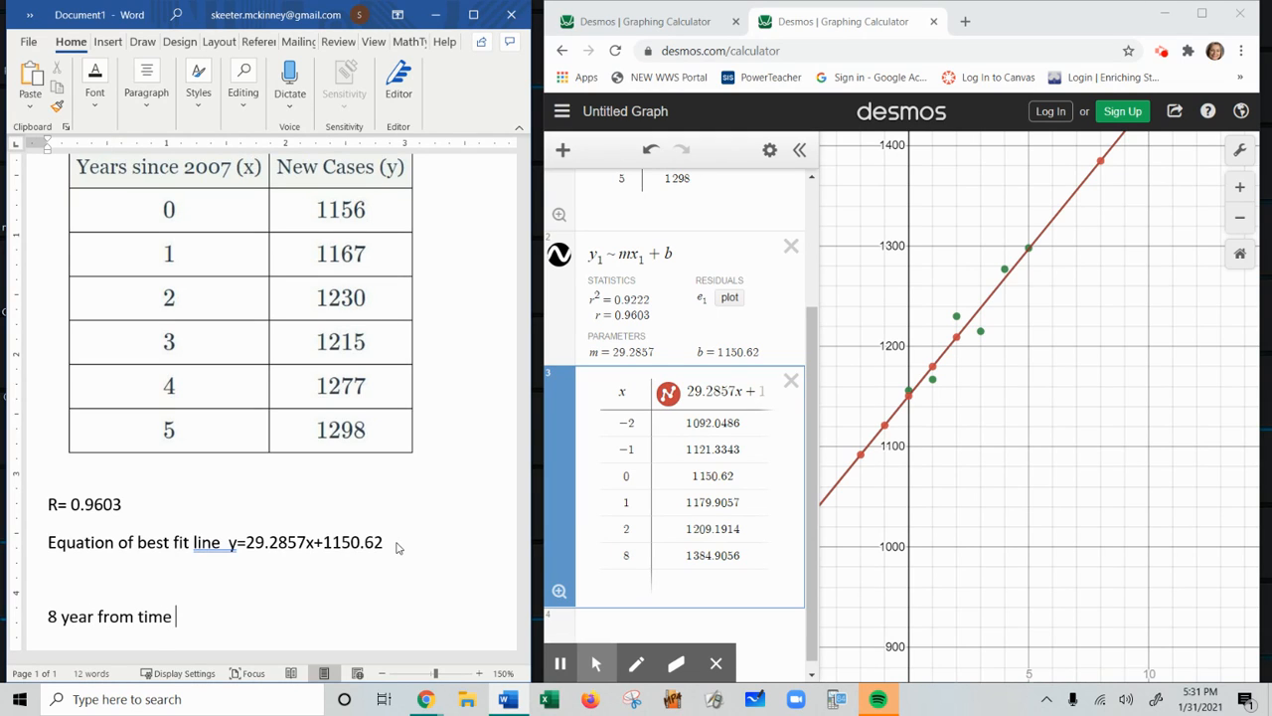
{"action": "type", "text": "1385"}
{"action": "left_click", "coordinate": [1164, 56]}
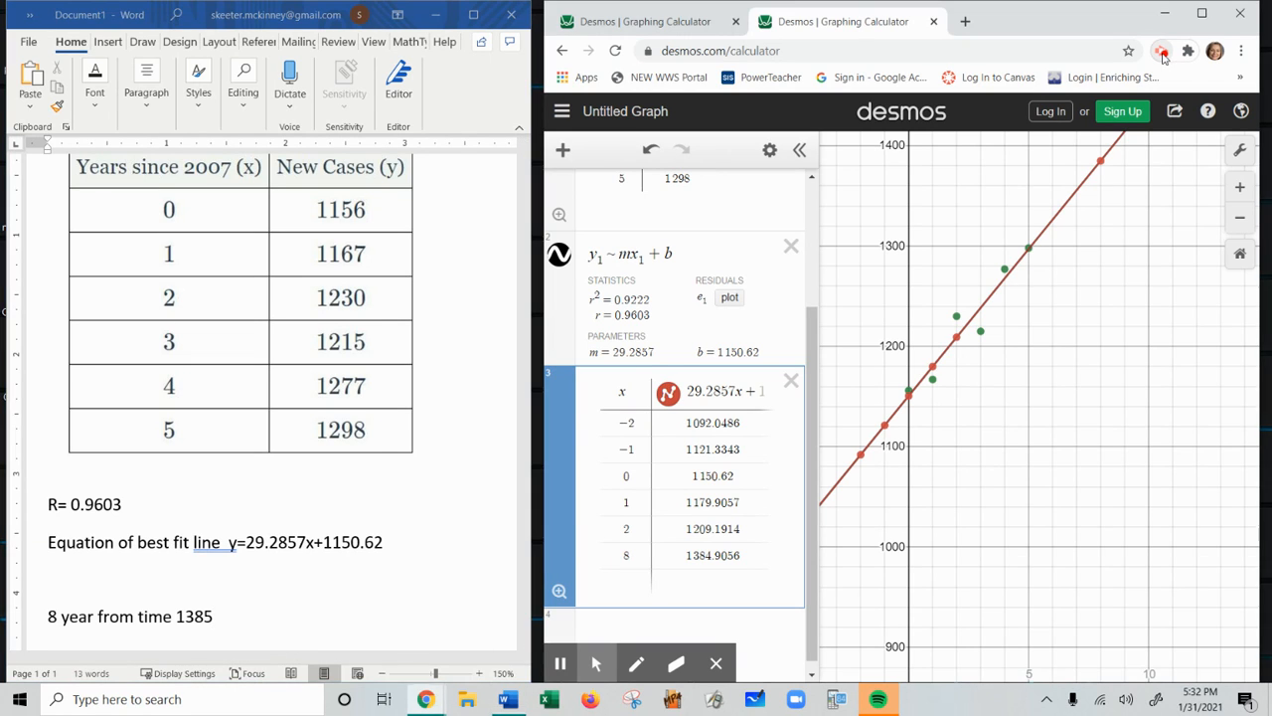